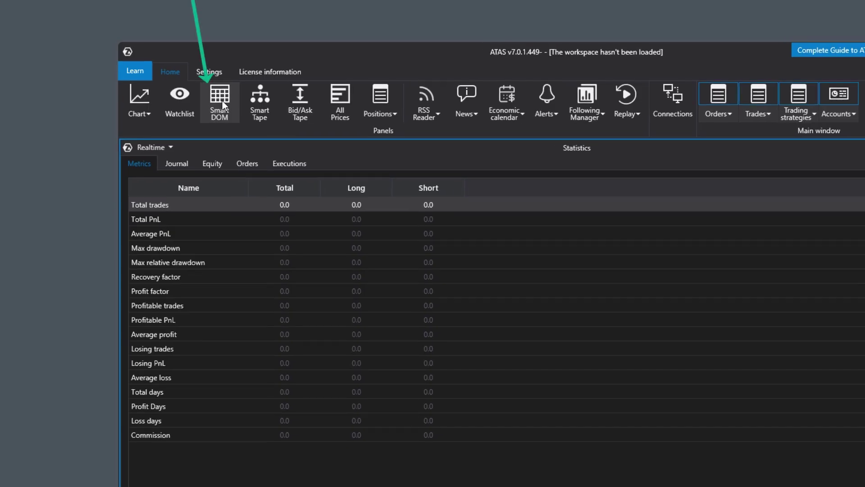
Open a Smart DOM for the favorite instrument LTCUSDT from Binance futures and minimize the main platform window.
left_click(222, 103)
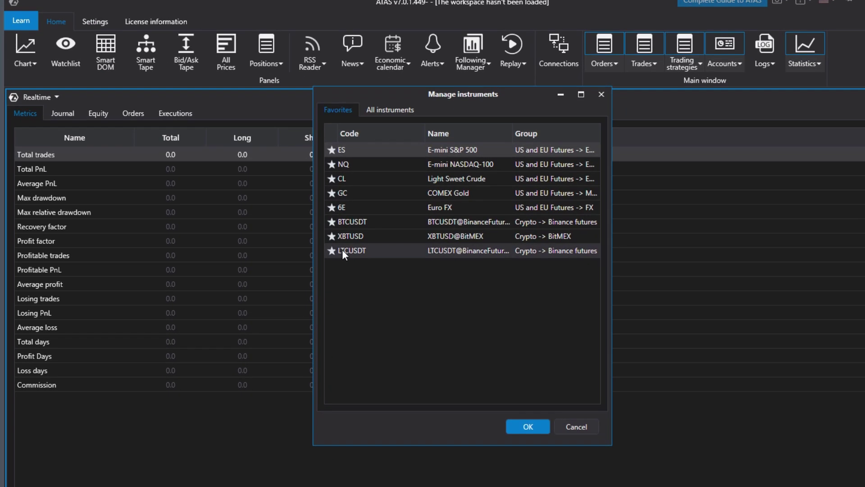
left_click(445, 296)
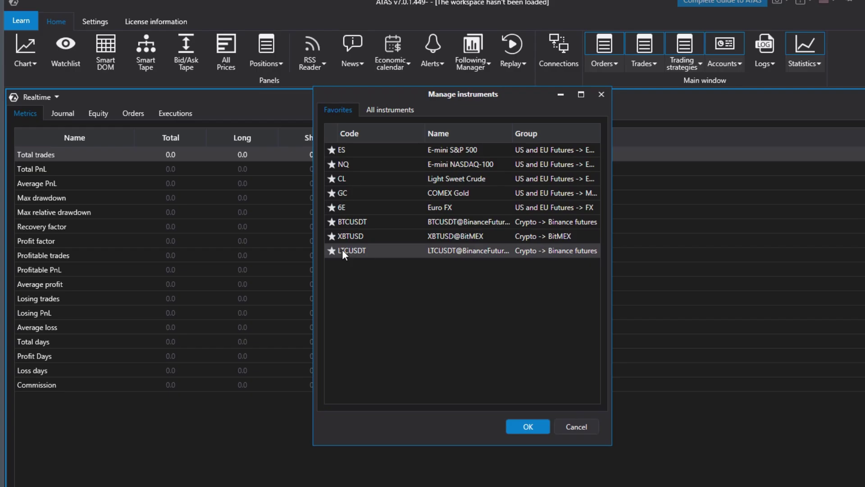
left_click(526, 427)
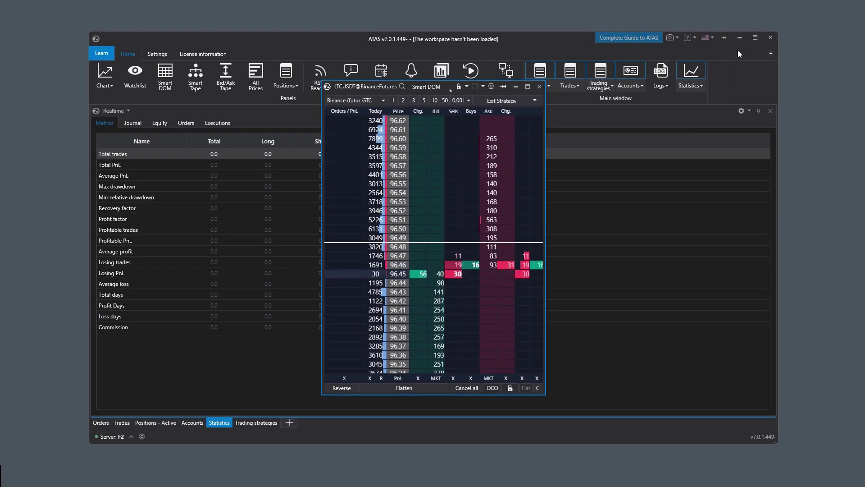
left_click(835, 10)
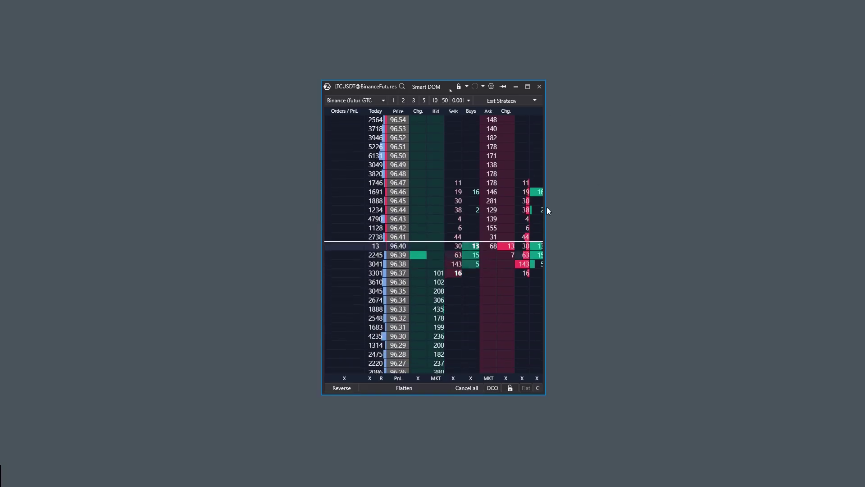
Widen the Smart DOM window, reposition it on the desktop, and enlarge it in both directions to show more price levels.
left_click_drag(545, 205, 708, 207)
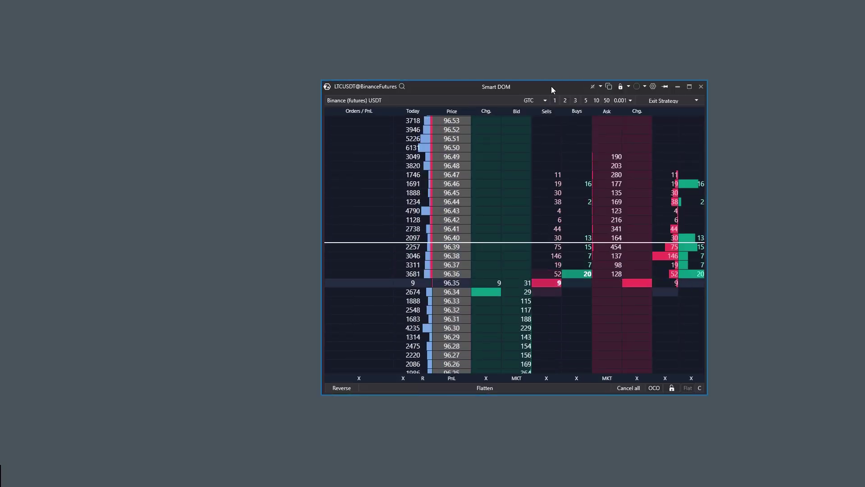
left_click_drag(550, 86, 425, 46)
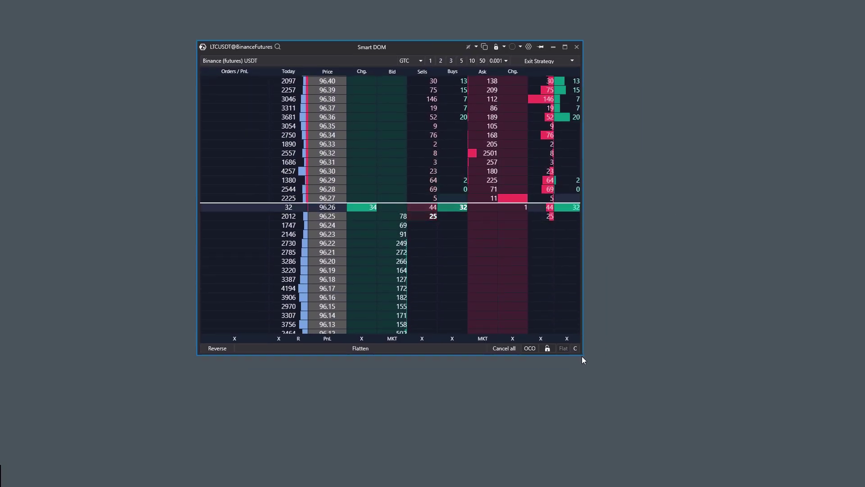
left_click_drag(582, 355, 672, 418)
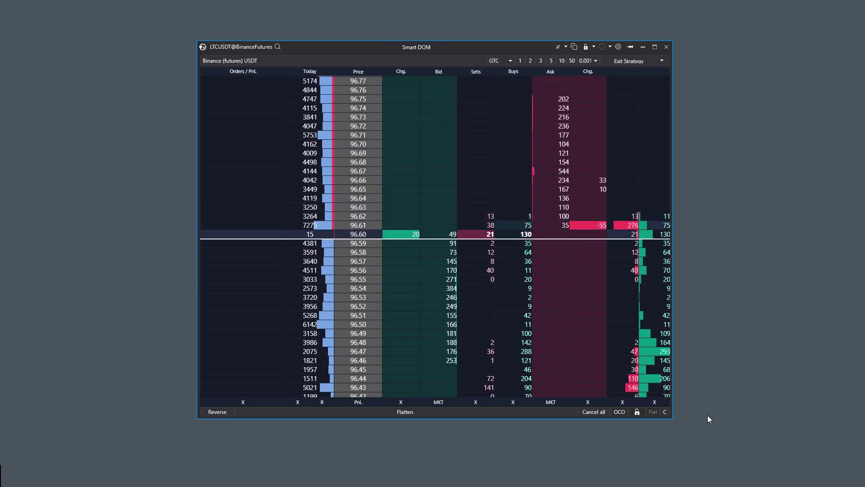
View the Smart DOM settings window and close it.
left_click(619, 47)
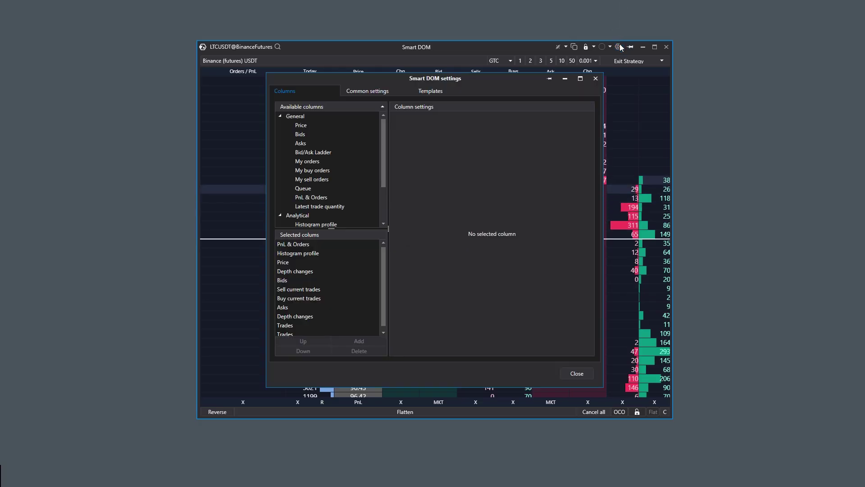
left_click(595, 79)
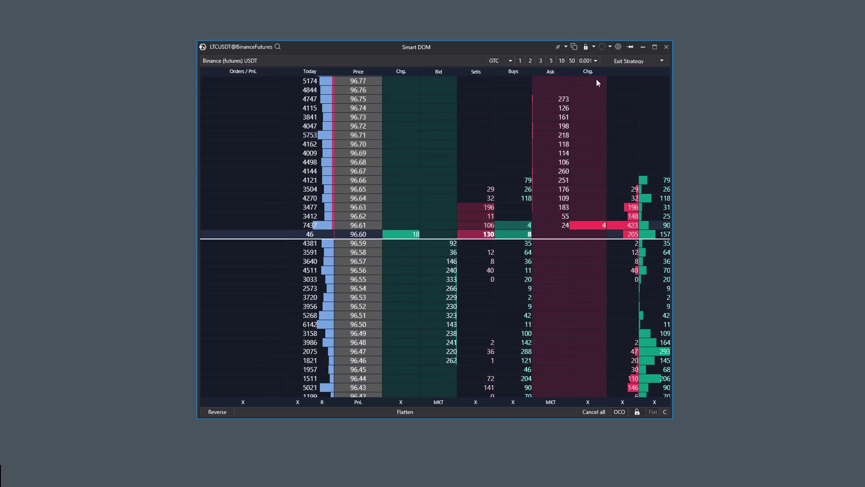
Show all elements of the Smart DOM and switch the window to design mode.
right_click(371, 173)
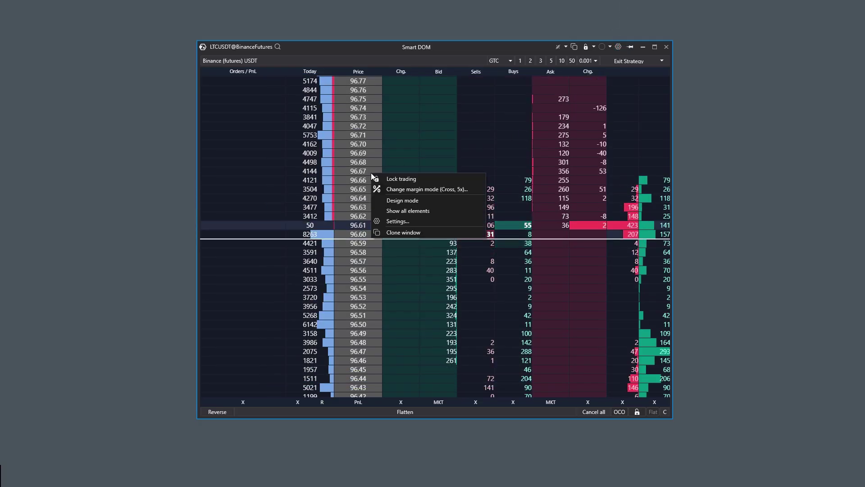
left_click(394, 212)
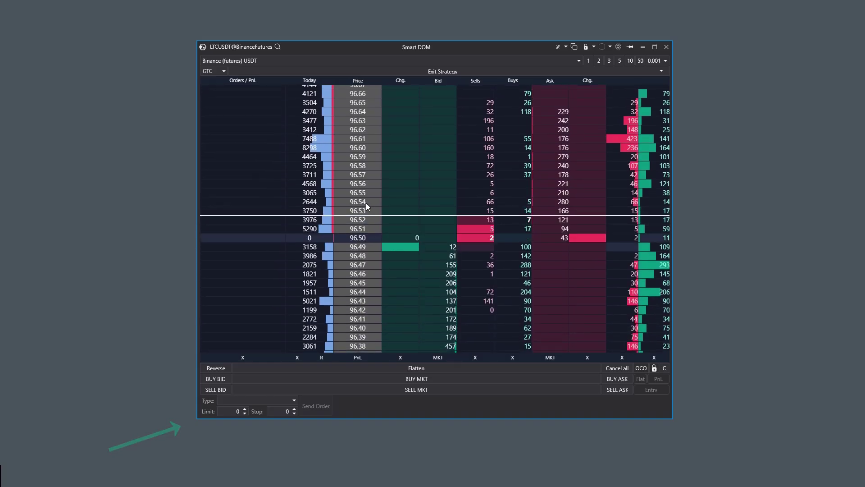
right_click(363, 201)
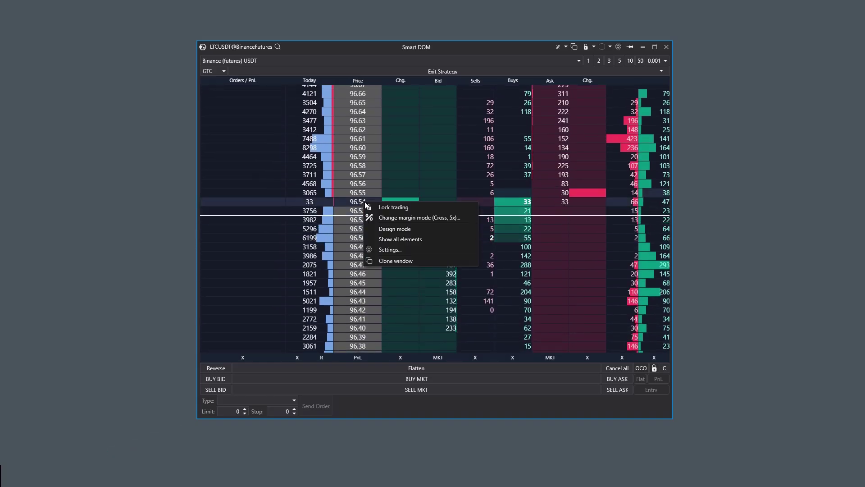
left_click(381, 228)
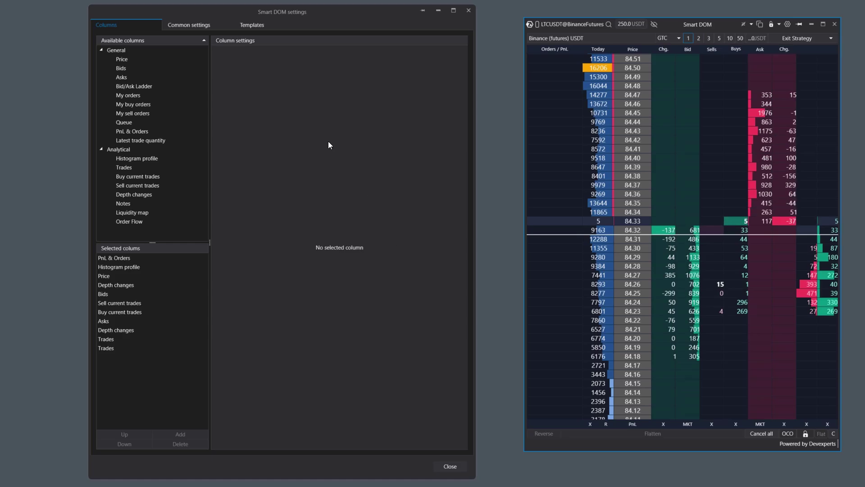
View the Smart DOM templates, and set the rows height in the common settings to 22.
left_click(259, 26)
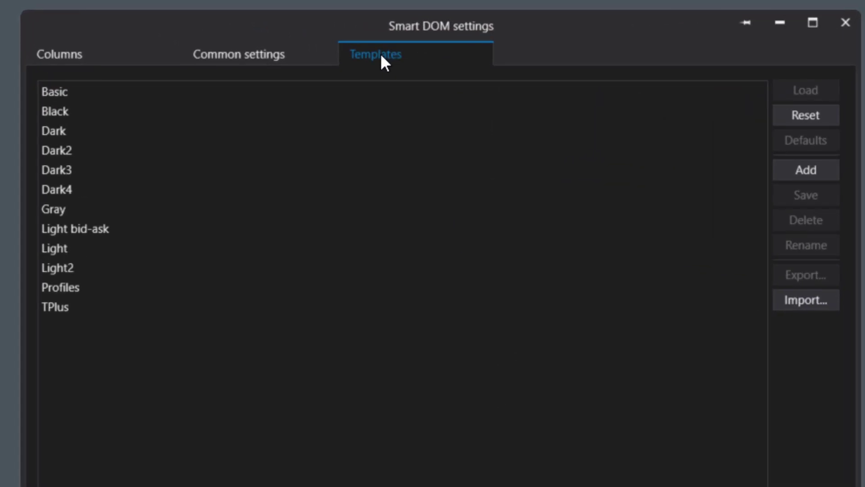
left_click(257, 56)
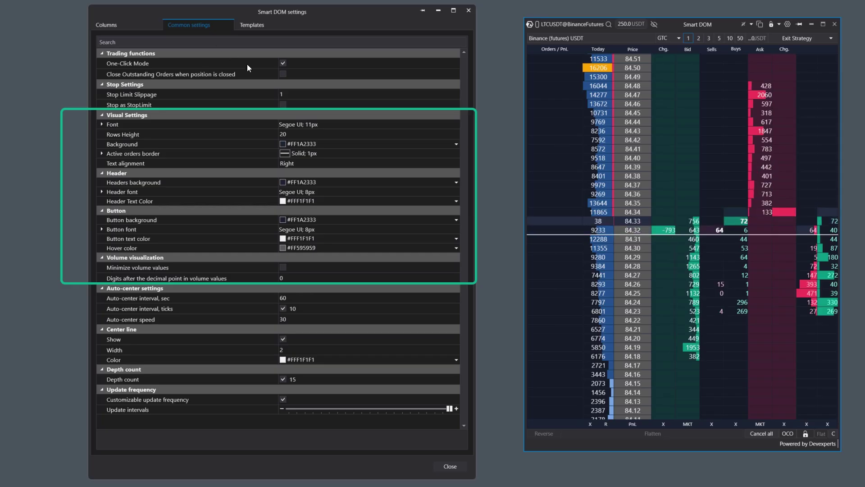
left_click(308, 136)
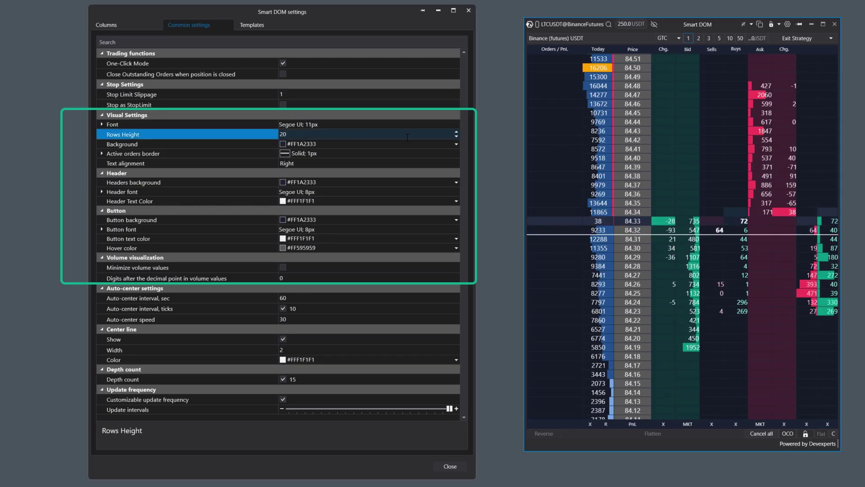
left_click(456, 133)
left_click(456, 133)
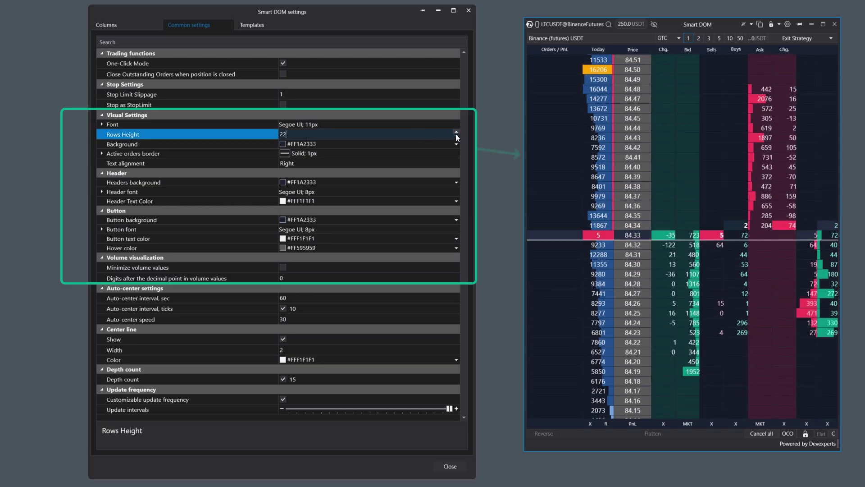
Reduce the Smart DOM's rows height to 15.
left_click(456, 134)
left_click(454, 137)
left_click(454, 136)
left_click(454, 137)
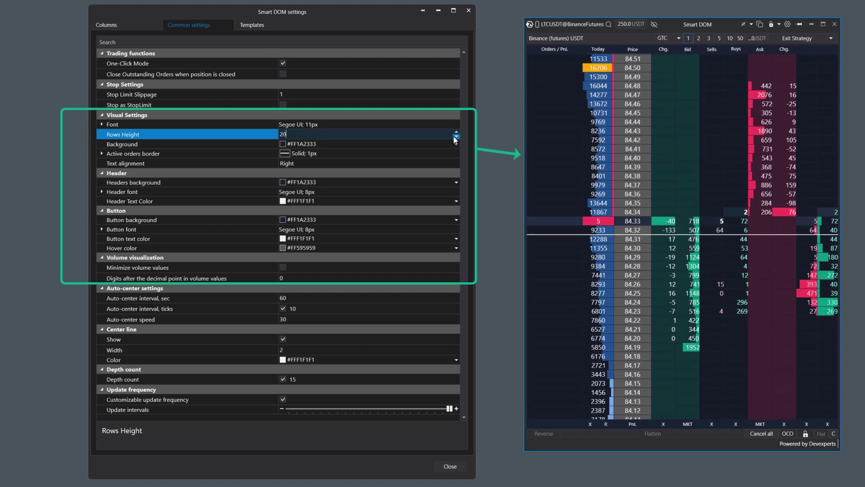
left_click(454, 136)
left_click(454, 137)
left_click(453, 136)
left_click(453, 136)
left_click(454, 136)
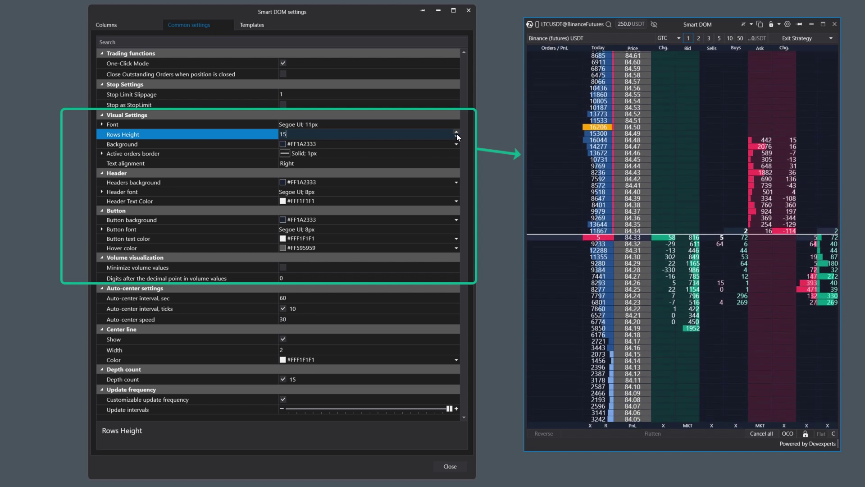
Raise the Smart DOM's rows height to 20.
left_click(456, 134)
left_click(456, 133)
left_click(456, 134)
left_click(456, 134)
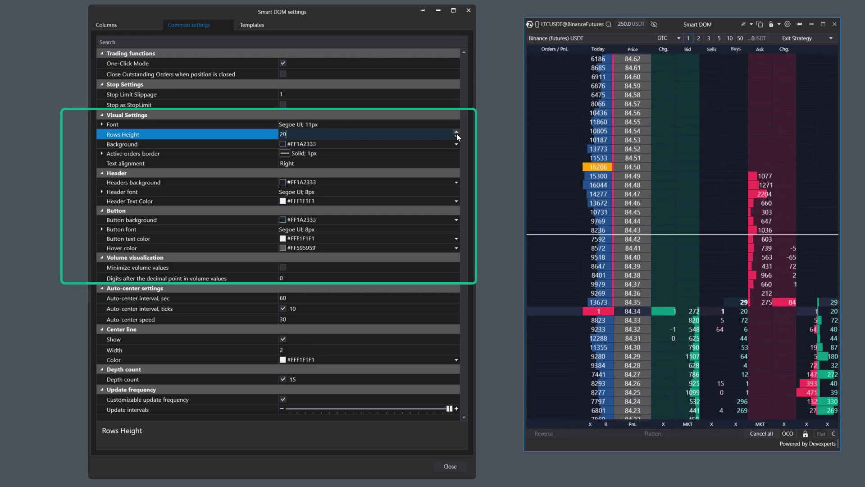
left_click(456, 134)
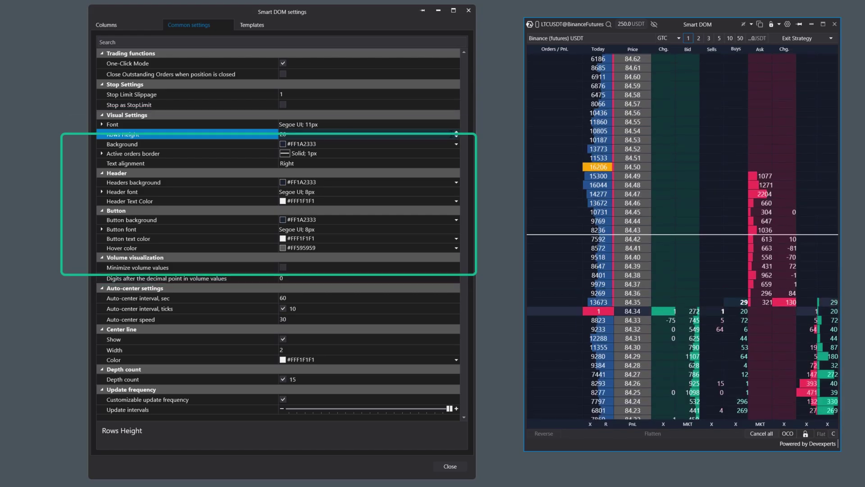
Try the option that minimizes volume values and switch it off again.
left_click(281, 270)
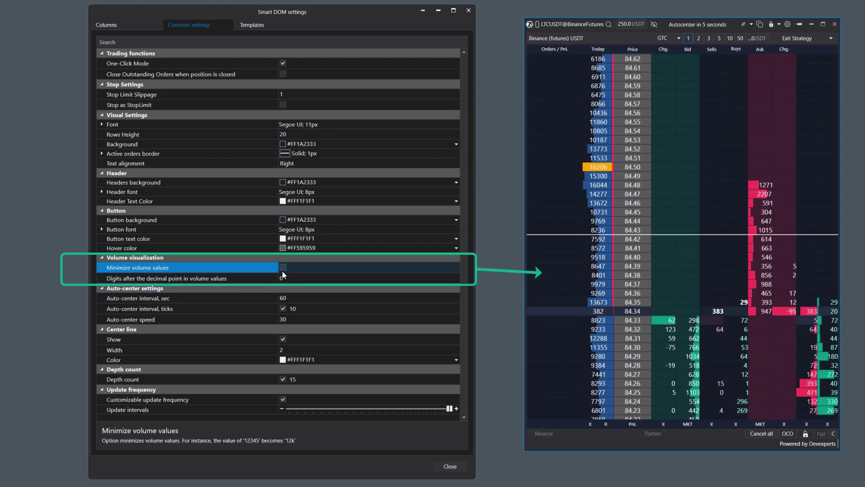
left_click(282, 272)
left_click(282, 271)
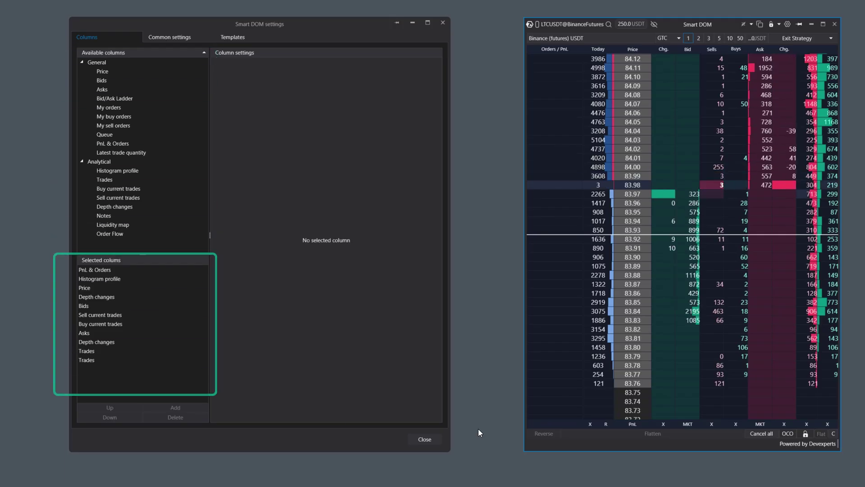
Add two Trades columns from the analytical group to the Smart DOM's selected columns.
left_click(102, 180)
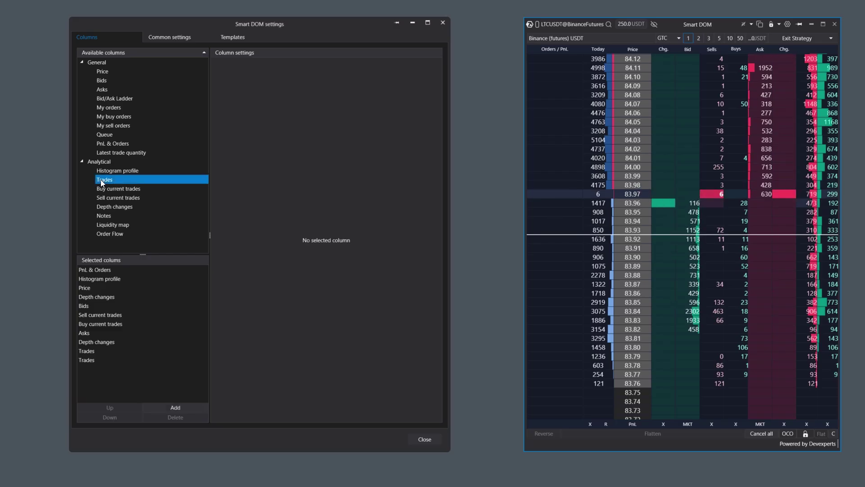
left_click(178, 406)
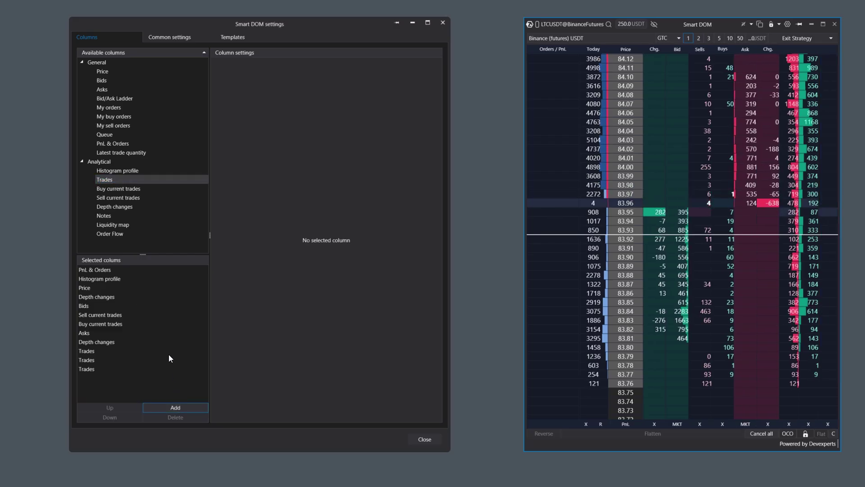
left_click(172, 404)
Delete the two newly added Trades columns from the selected columns.
left_click(99, 378)
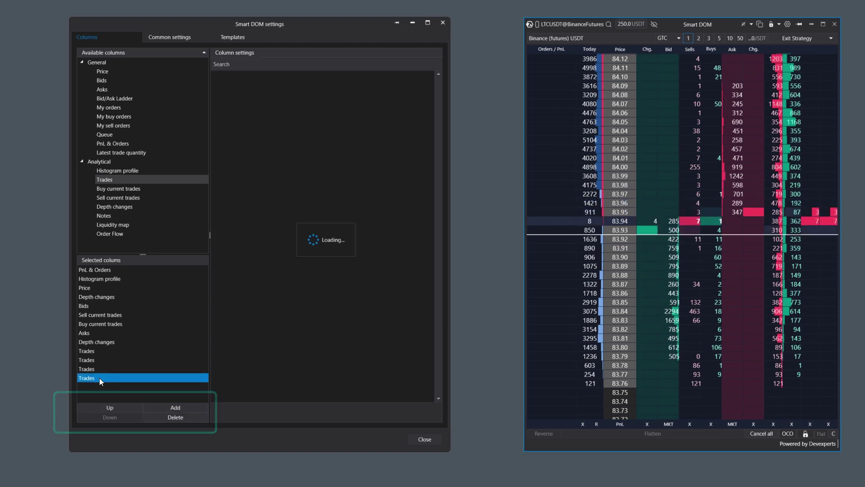
left_click(167, 416)
left_click(85, 368)
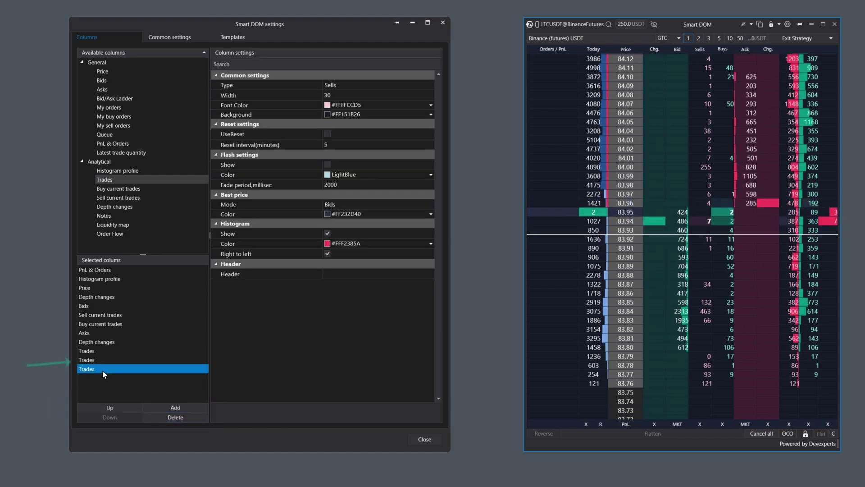
left_click(166, 417)
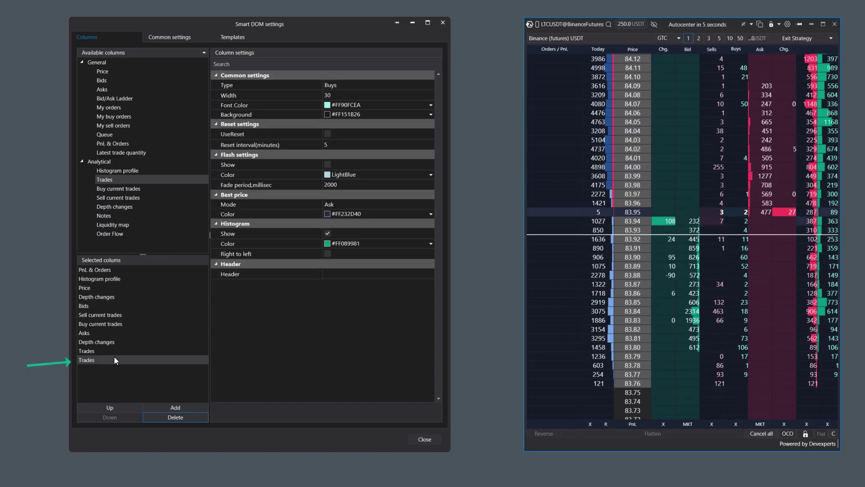
Delete the last Trades column, which is of type Buys, and add a new Trades column from the analytical group.
left_click(114, 360)
left_click(175, 417)
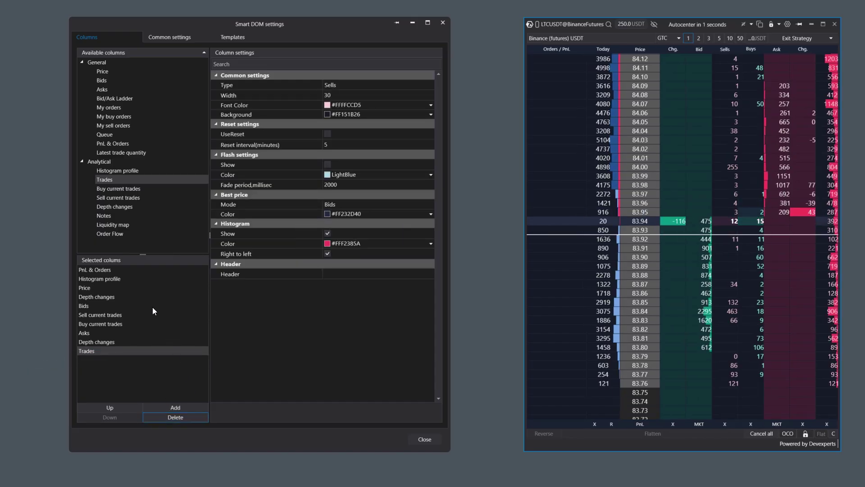
left_click(118, 183)
double_click(117, 180)
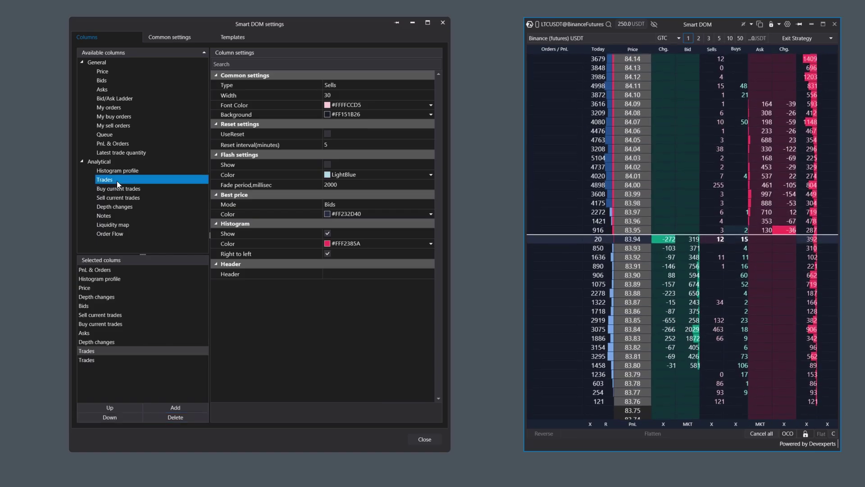
Close the Smart DOM settings and adjust the border between the Today and Price columns.
key("Escape")
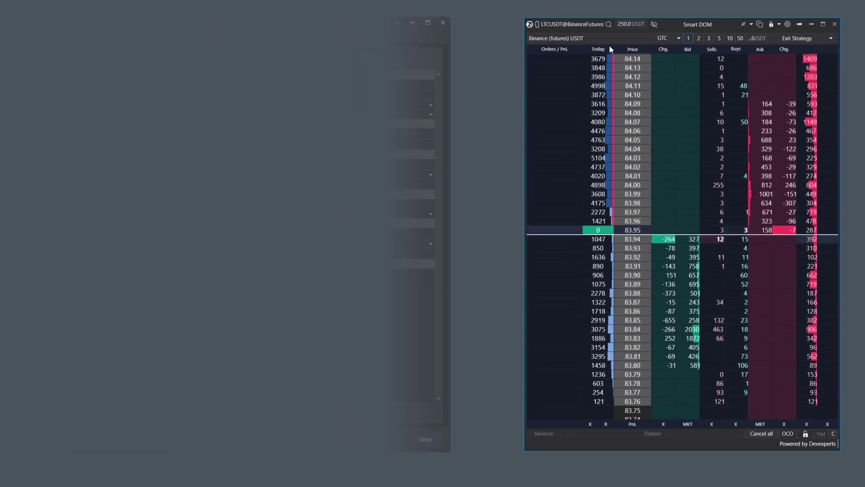
left_click_drag(609, 45, 615, 48)
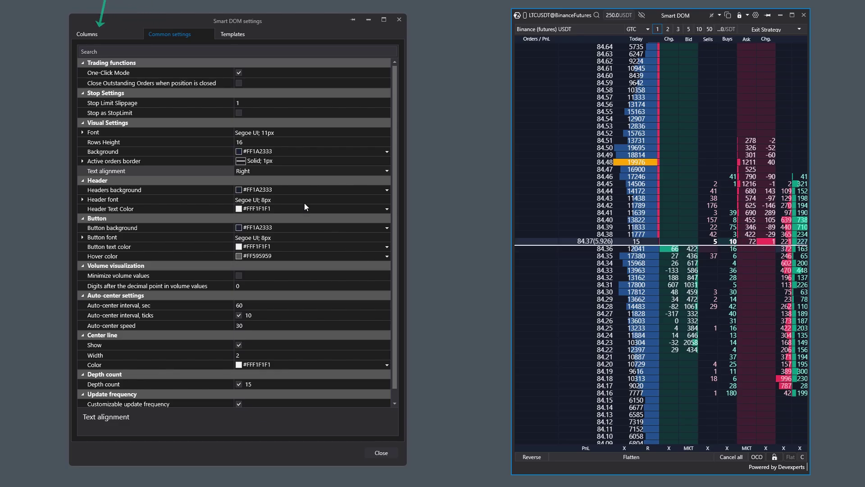
Switch the text alignment in the visual settings to Left and back to Right.
left_click(271, 170)
left_click(251, 185)
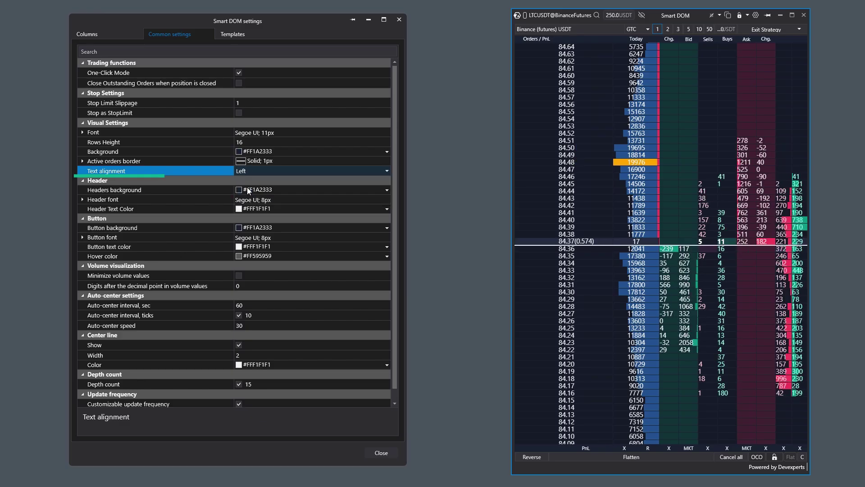
left_click(247, 171)
left_click(242, 181)
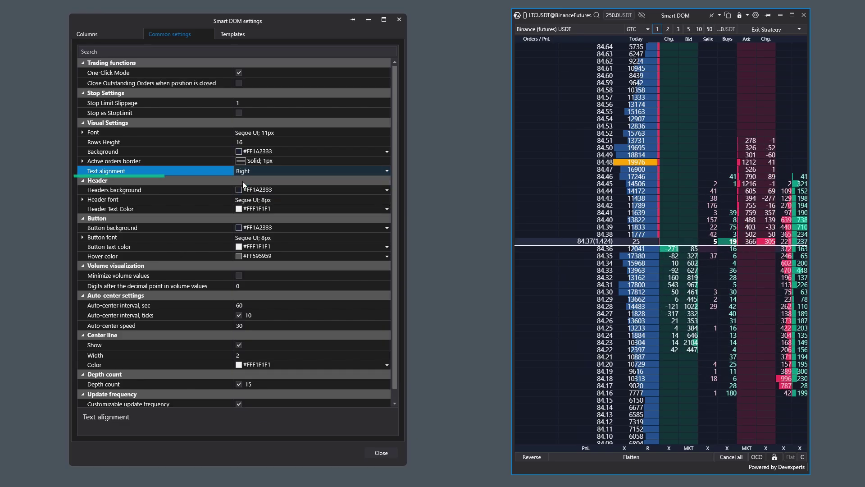
Set the Histogram profile column's text alignment to Default and return to the common settings.
left_click(104, 33)
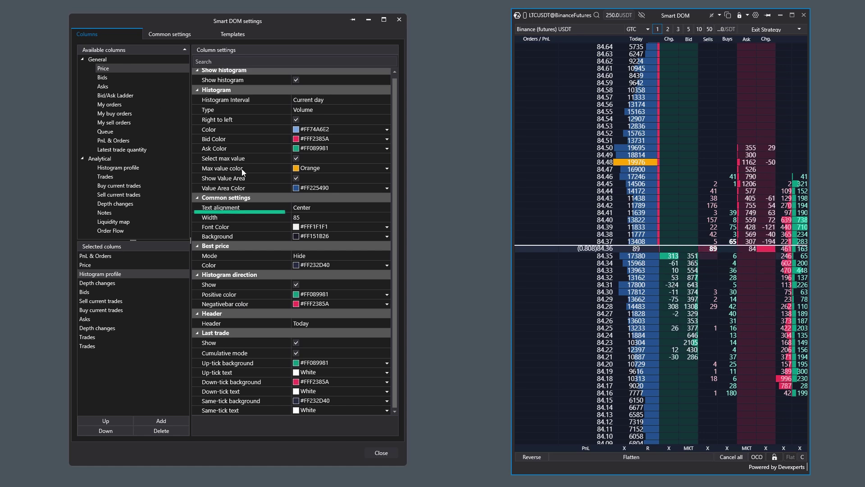
left_click(302, 209)
left_click(306, 218)
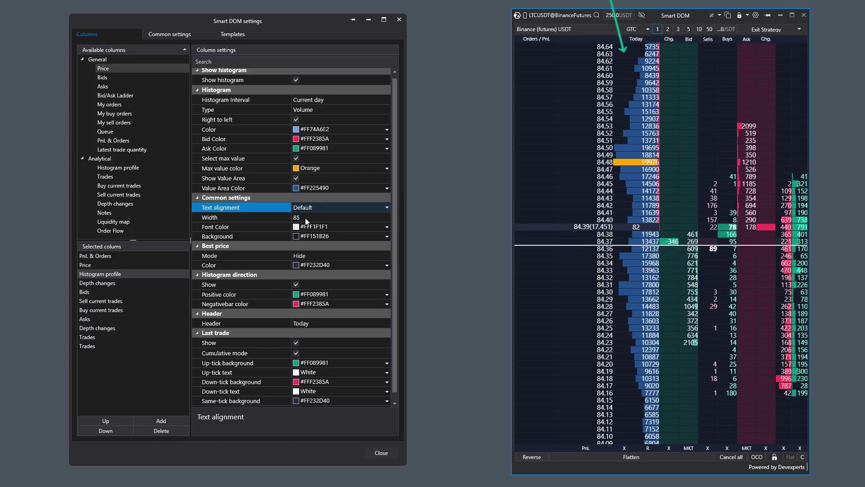
left_click(180, 37)
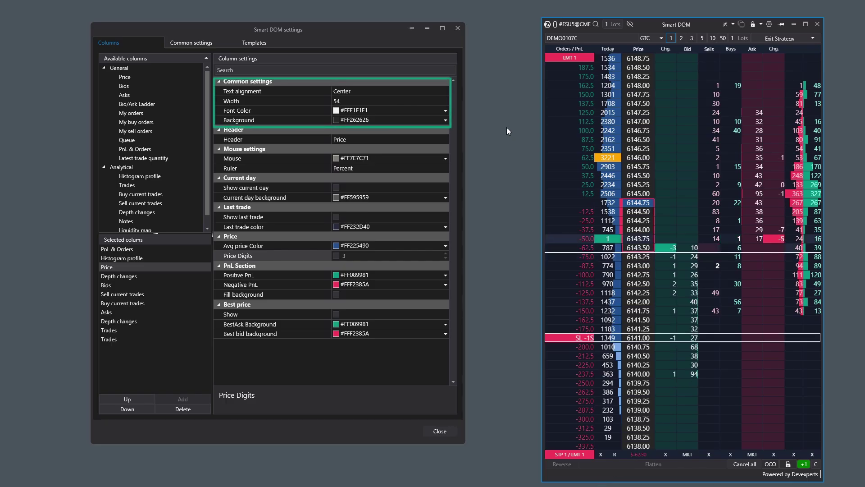
Review the Price column's text alignment options, keeping Center, and select its Background color setting.
left_click(349, 92)
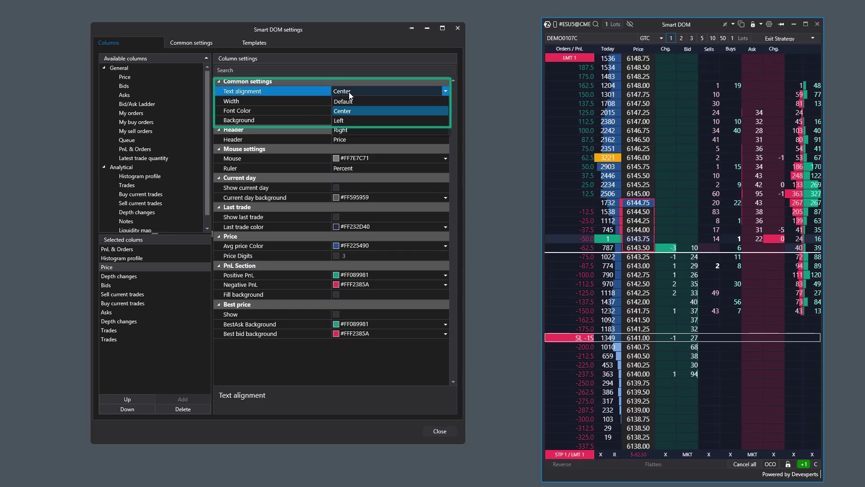
left_click(342, 112)
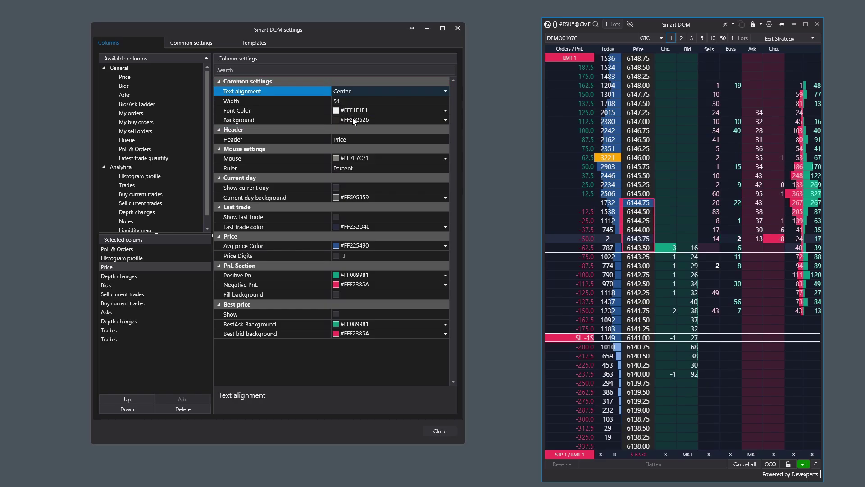
left_click(354, 120)
left_click(354, 120)
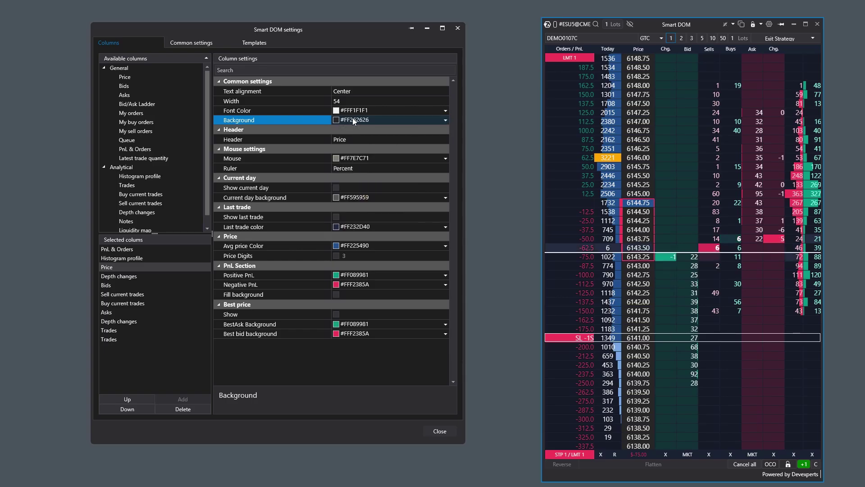
Shorten the Price column's header to Pr and preview the mouse ruler along the price ladder.
left_click(354, 140)
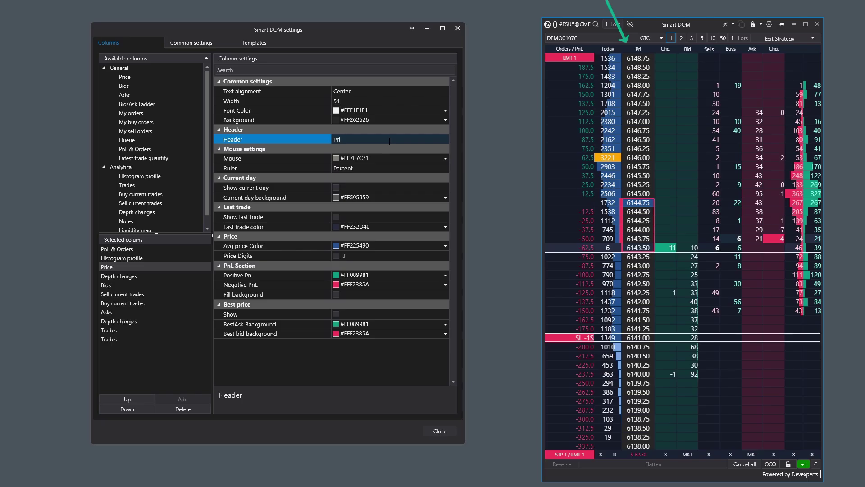
key("BackSpace")
left_click(385, 157)
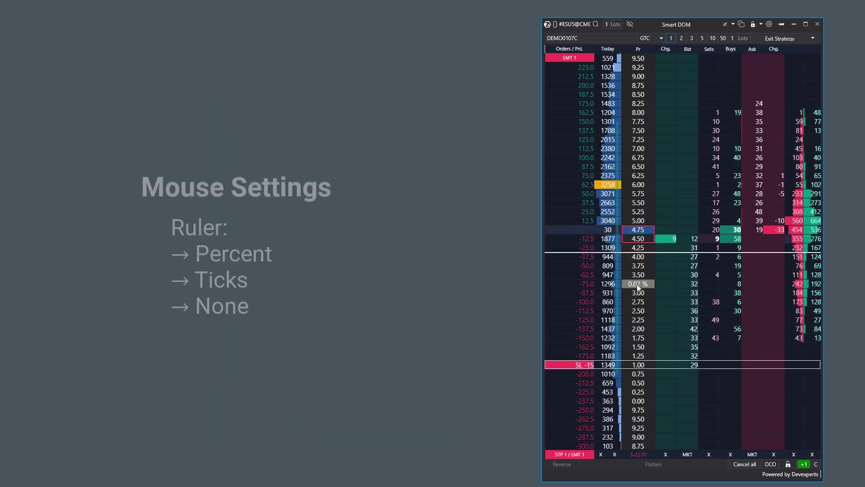
left_click_drag(638, 275, 642, 165)
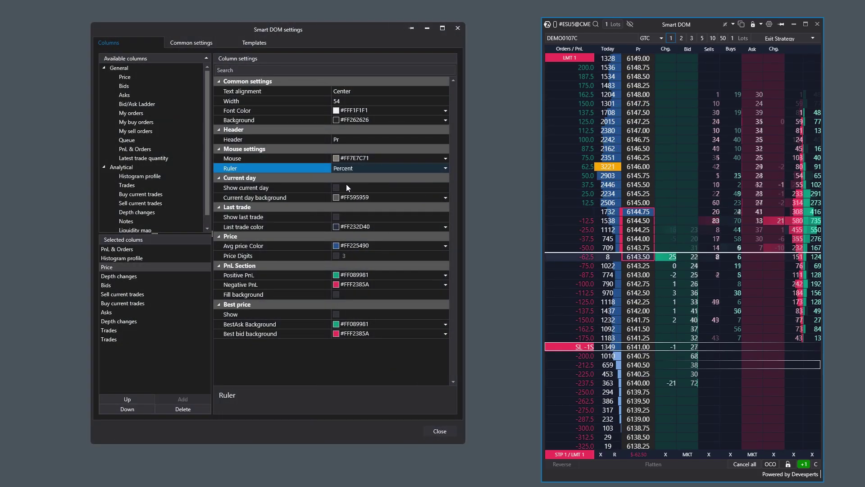
Toggle the Price column's Show current day and Show last trade options on and back off.
left_click(338, 187)
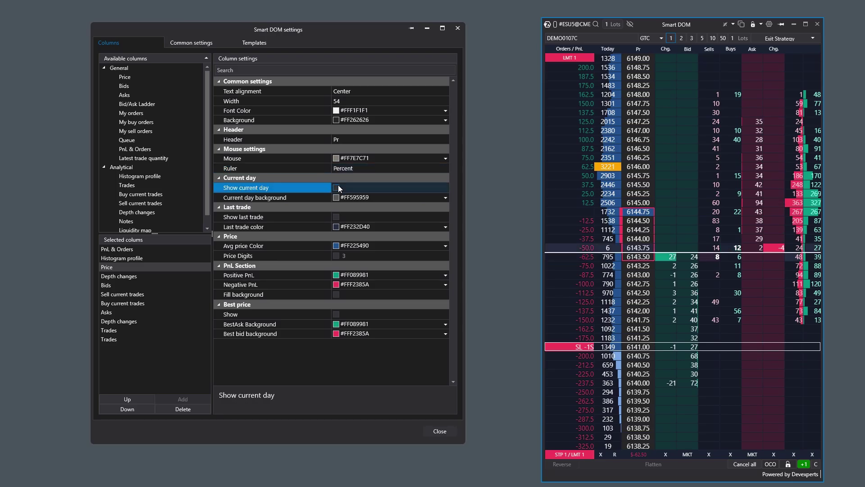
left_click(338, 185)
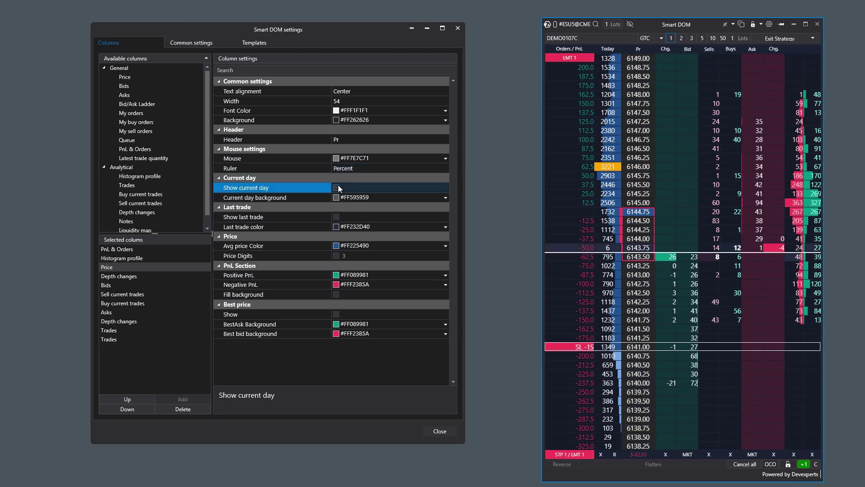
left_click(336, 217)
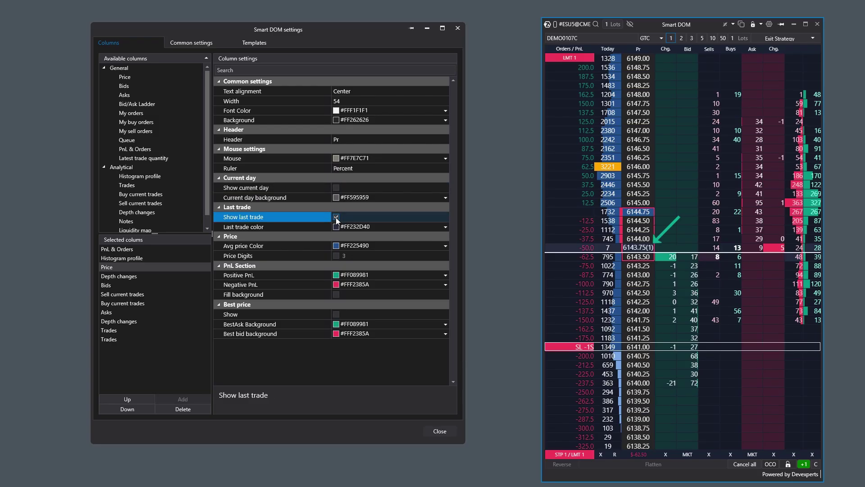
left_click(336, 218)
Enable Price Digits for the Price column and set it to 4.
left_click(336, 256)
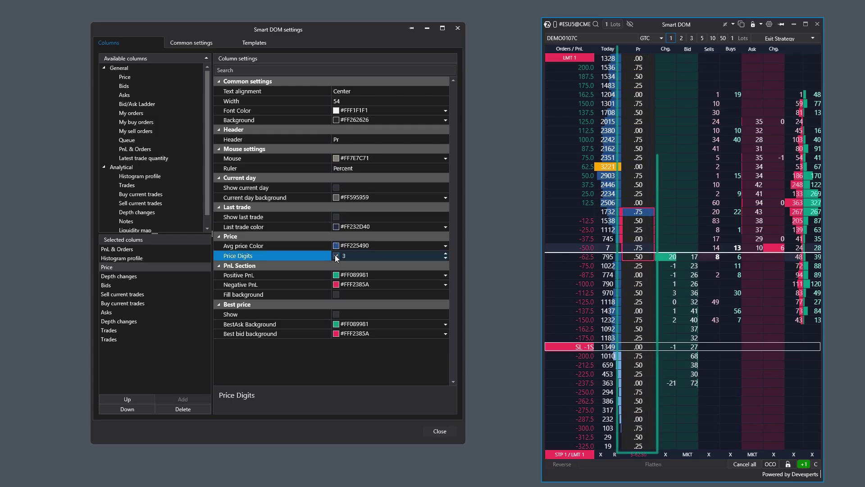
left_click(445, 253)
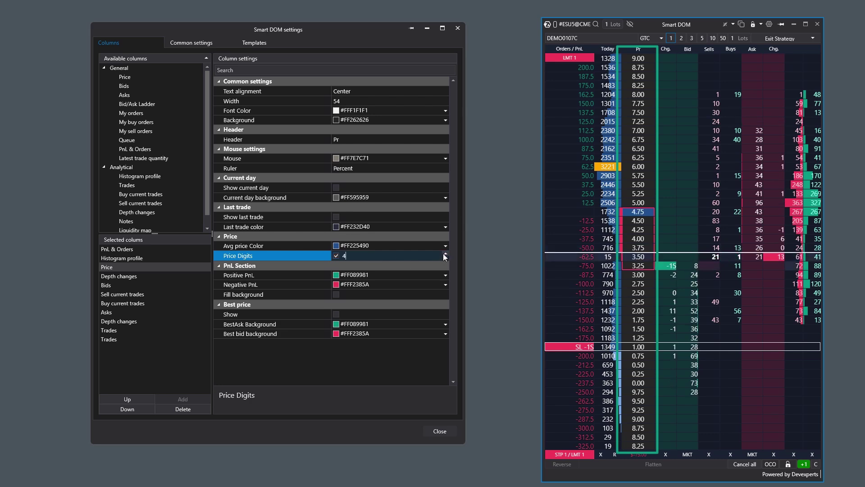
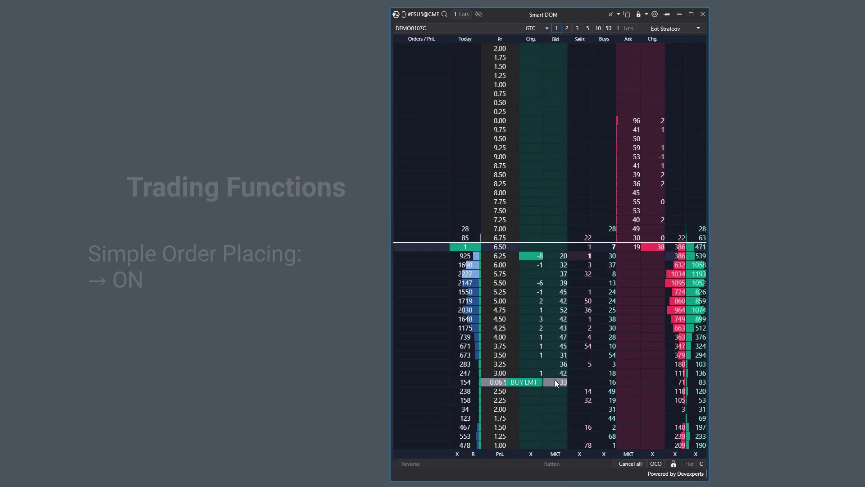
Preview the buy limit and buy stop order labels in the Bid column below and above the current price.
left_click(556, 375)
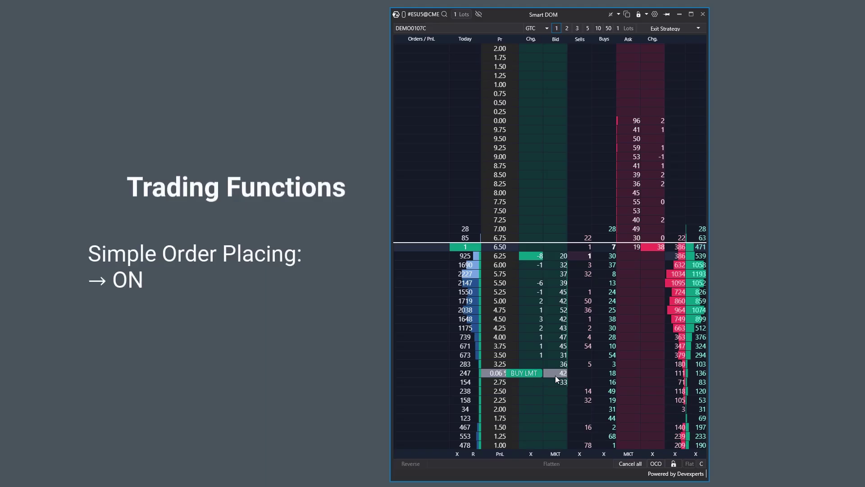
left_click_drag(555, 379, 568, 178)
left_click(555, 158)
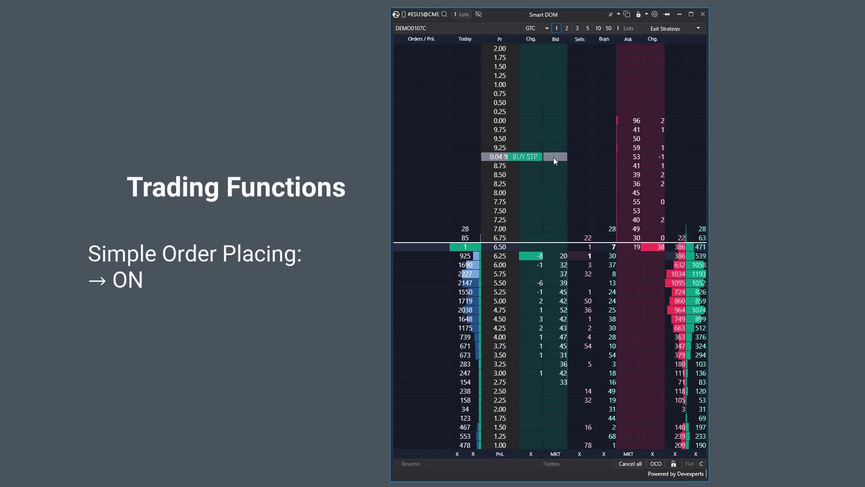
left_click_drag(553, 158, 551, 318)
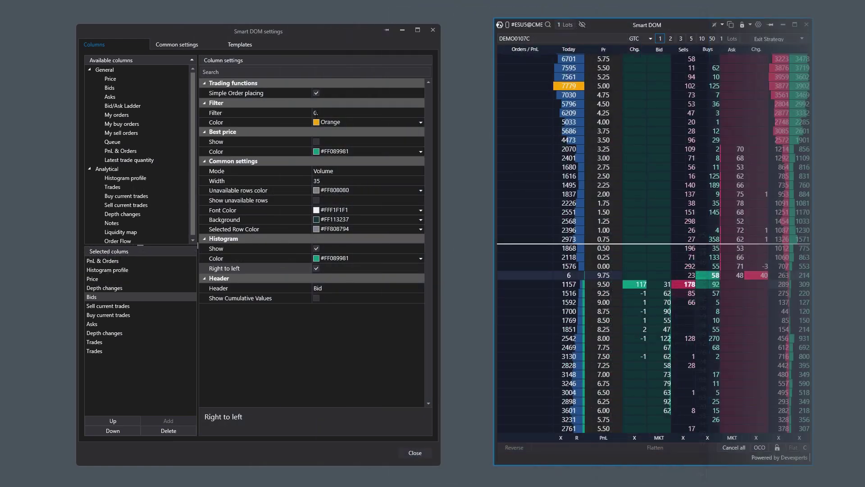
Try a filter of 100 on the Bids column, reset it to 0, and keep the column's mode at Volume.
left_click(365, 113)
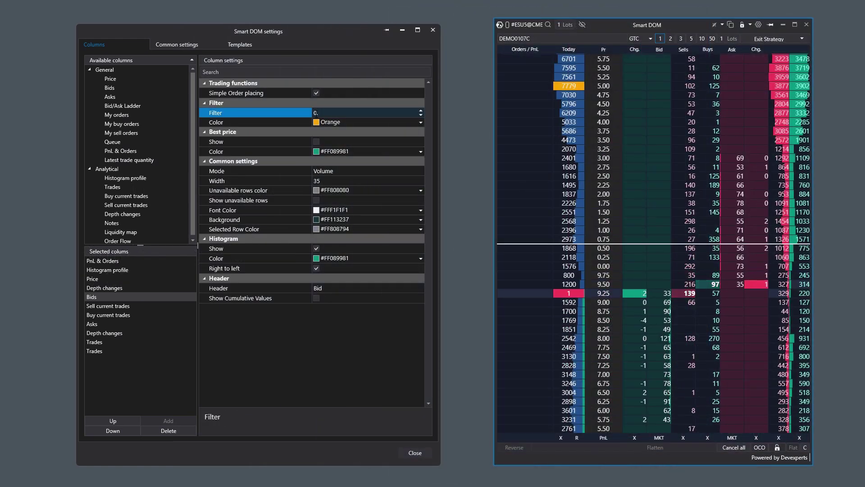
type("10")
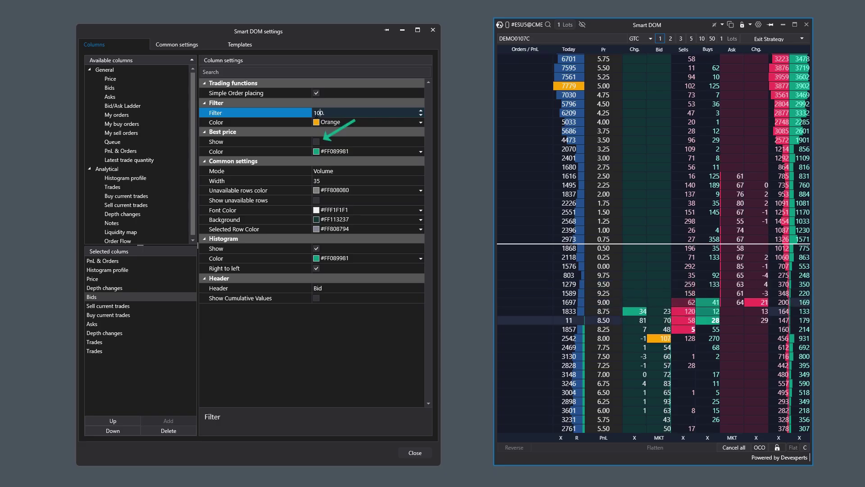
key("BackSpace")
key("BackSpace")
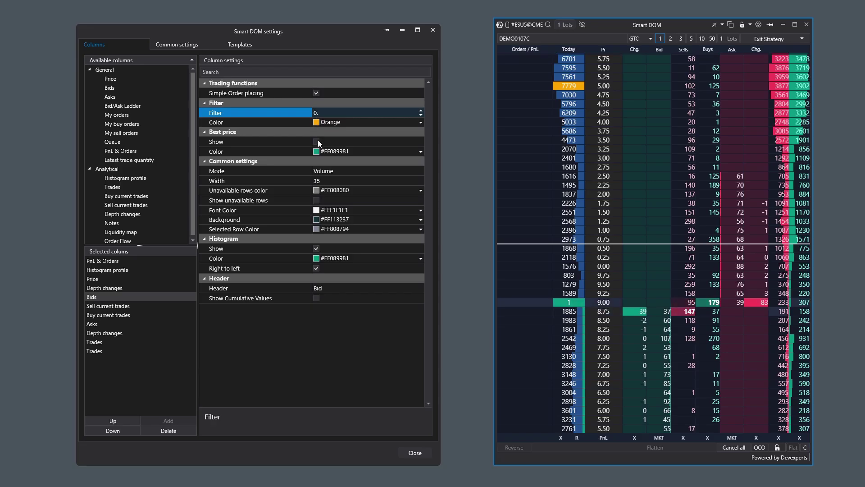
left_click(323, 172)
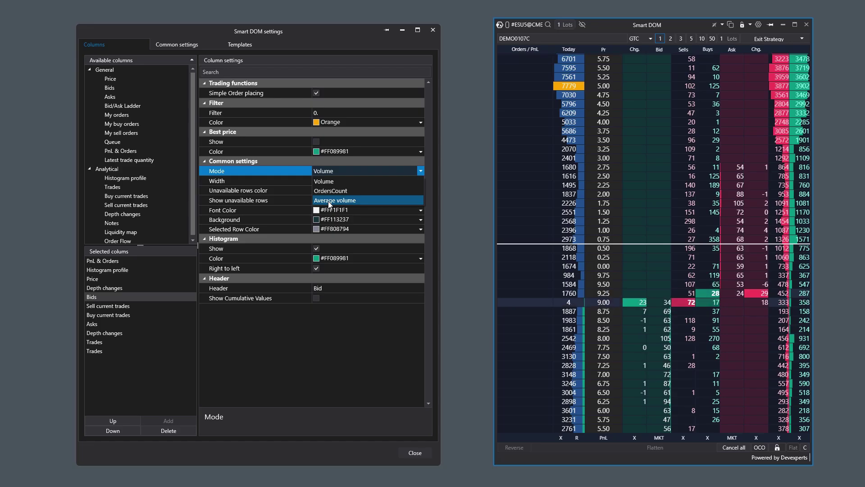
left_click(326, 168)
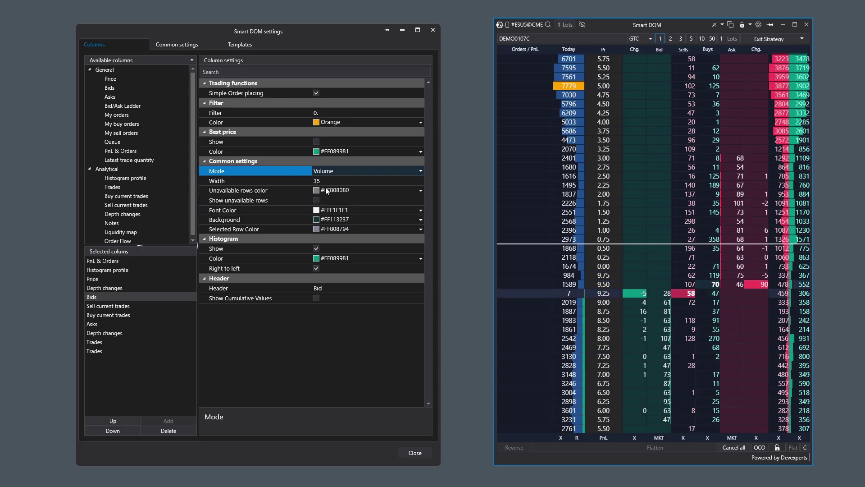
Toggle the Bids column's histogram display and right-to-left direction, keeping both enabled, and switch Show Cumulative Values.
left_click(316, 249)
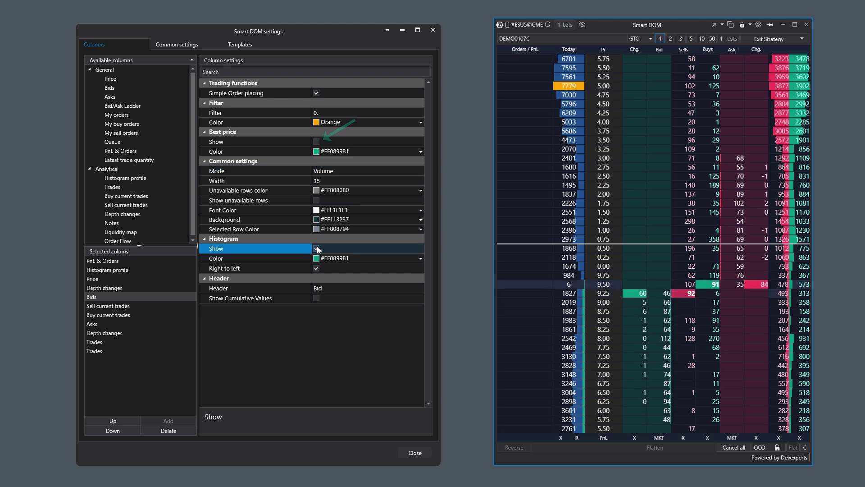
left_click(317, 249)
left_click(317, 269)
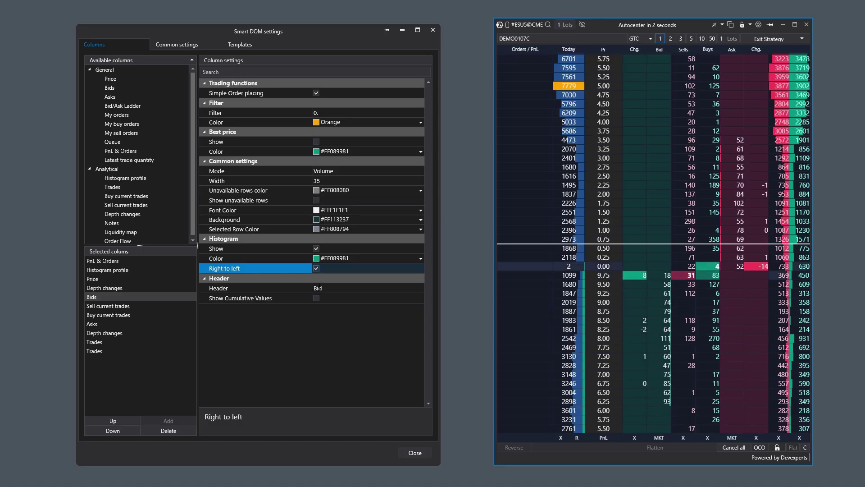
left_click(316, 299)
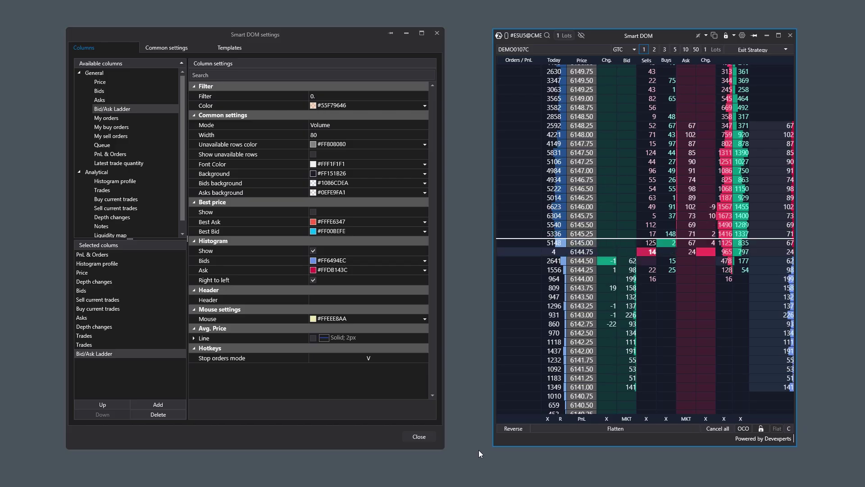
Keep the Bid/Ask Ladder column's mode at Volume, then try a filter of 150 and reset it to 0.
left_click(393, 125)
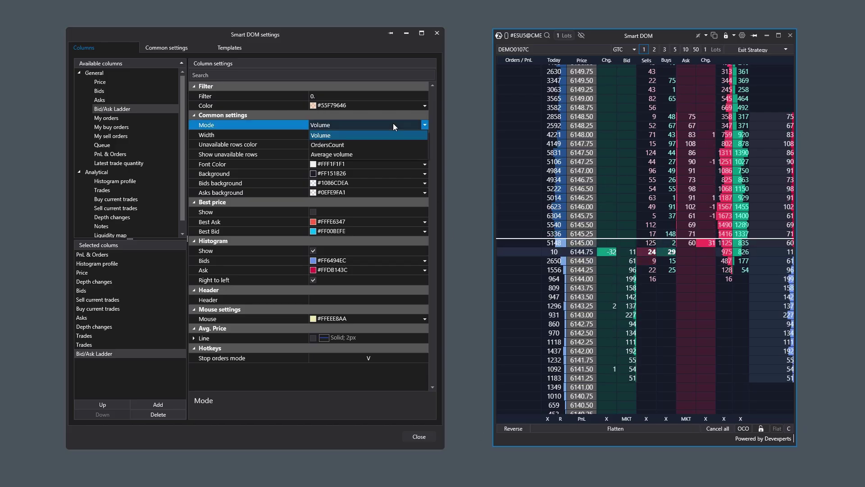
left_click(337, 135)
left_click(324, 96)
type("150")
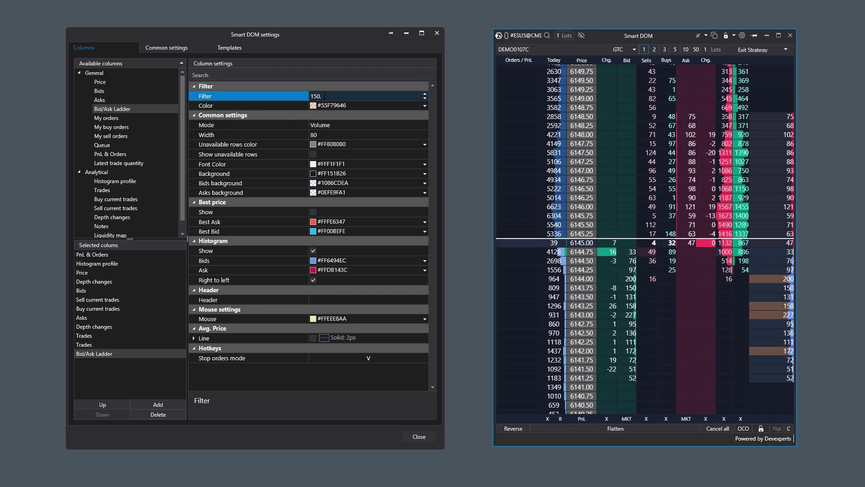
key("BackSpace")
key("BackSpace")
key("BackSpace")
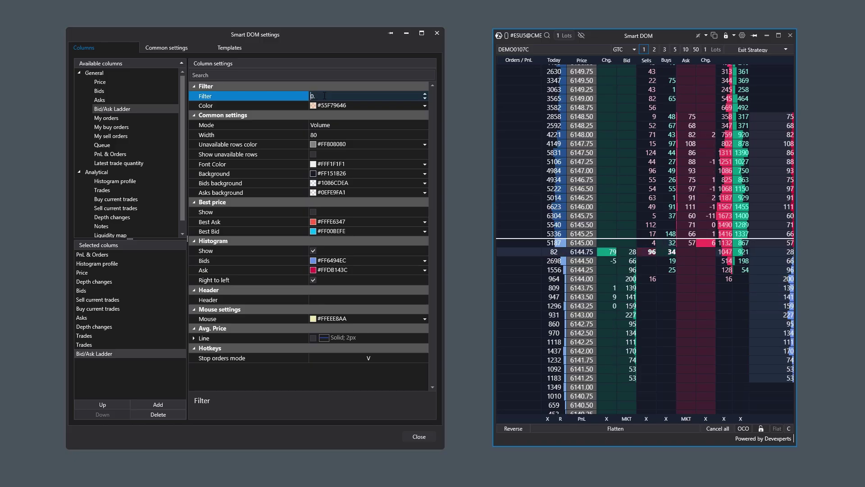
Toggle the Bid/Ask Ladder's histogram display, right-to-left direction and best price display, leaving their original settings in place.
left_click(316, 250)
left_click(316, 250)
left_click(312, 280)
left_click(312, 280)
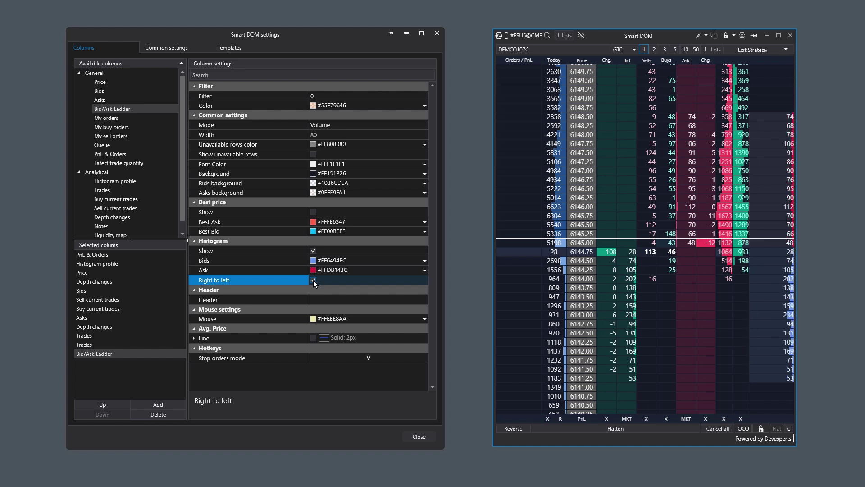
left_click(313, 211)
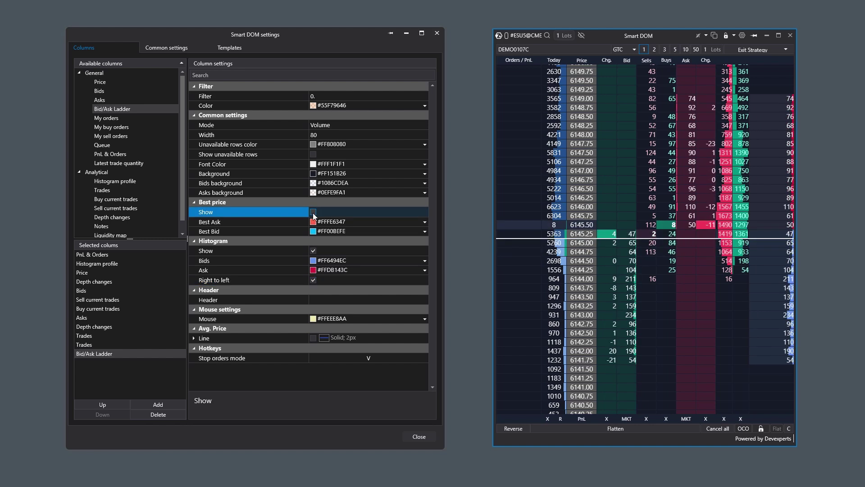
Set the Bid/Ask Ladder column's header to Head, select its Stop orders mode hotkey, and close the settings.
left_click(313, 299)
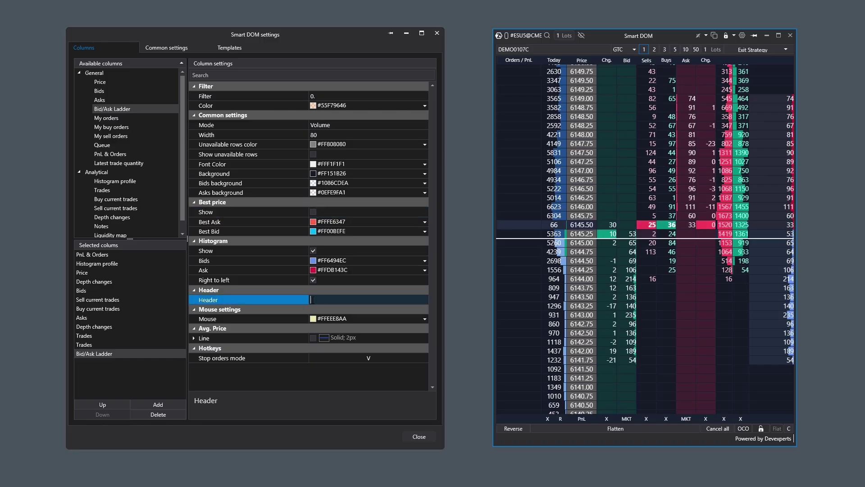
type("Head")
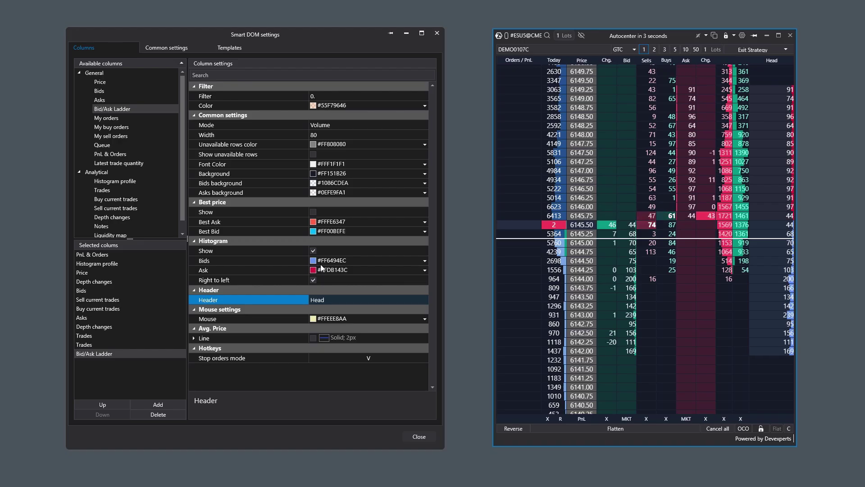
left_click(328, 358)
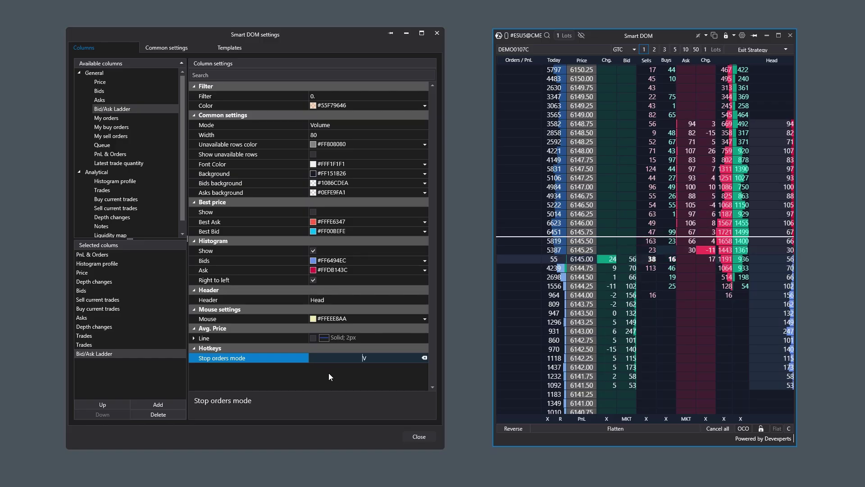
left_click(409, 437)
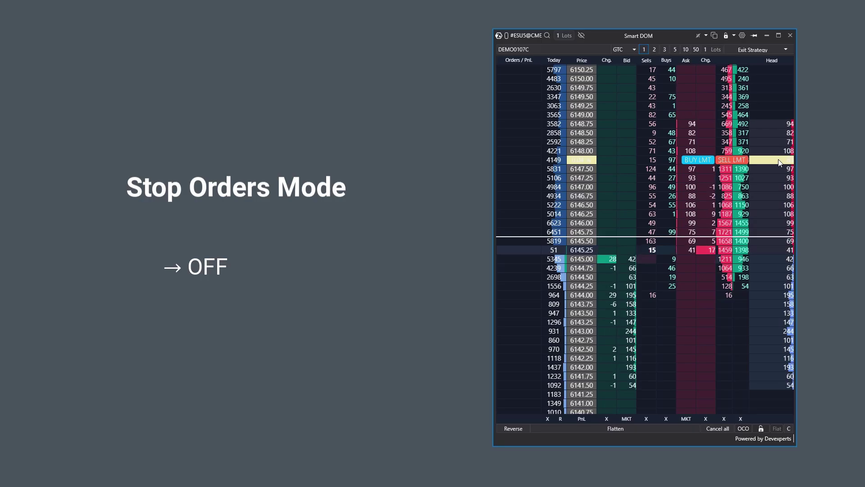
Toggle the stop orders mode for orders placed over the Head column.
key("shift")
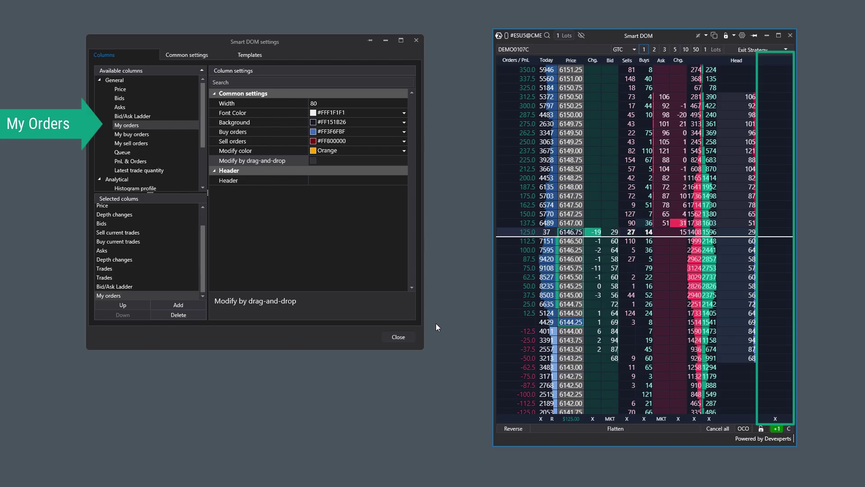
Enable Modify by drag-and-drop for the My orders column, close the settings, and place buy limit orders at 6145.50 and 6144.25.
left_click(315, 161)
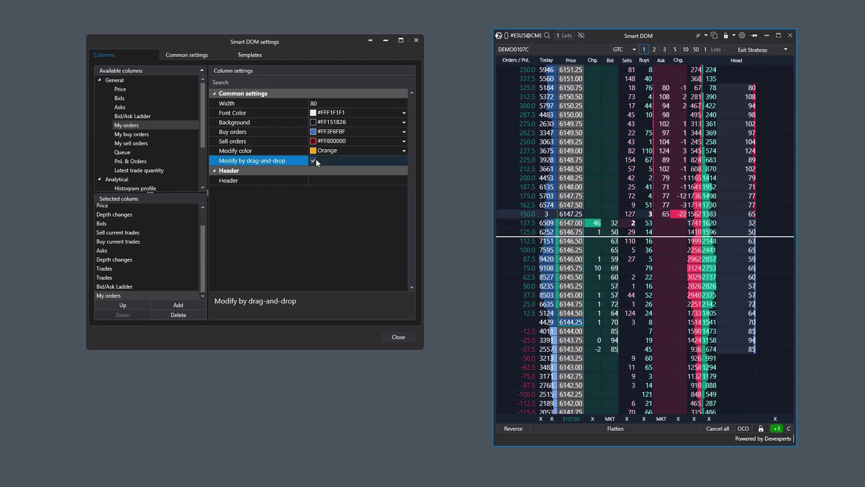
left_click(403, 335)
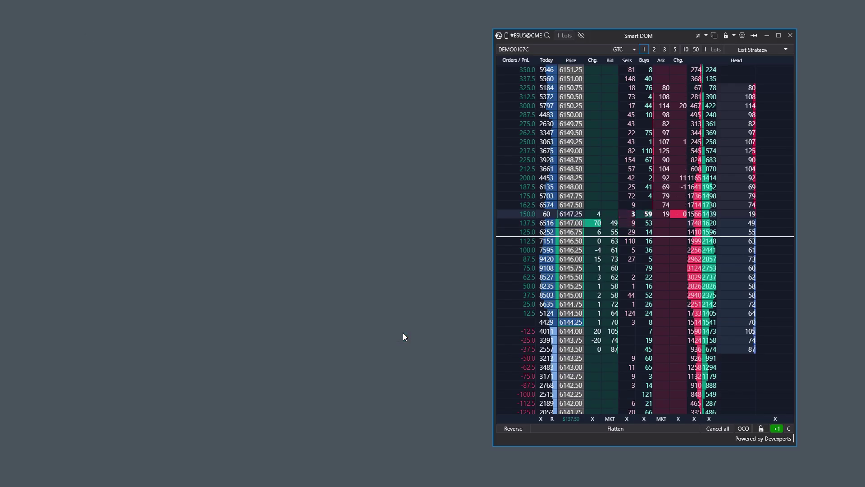
left_click(727, 277)
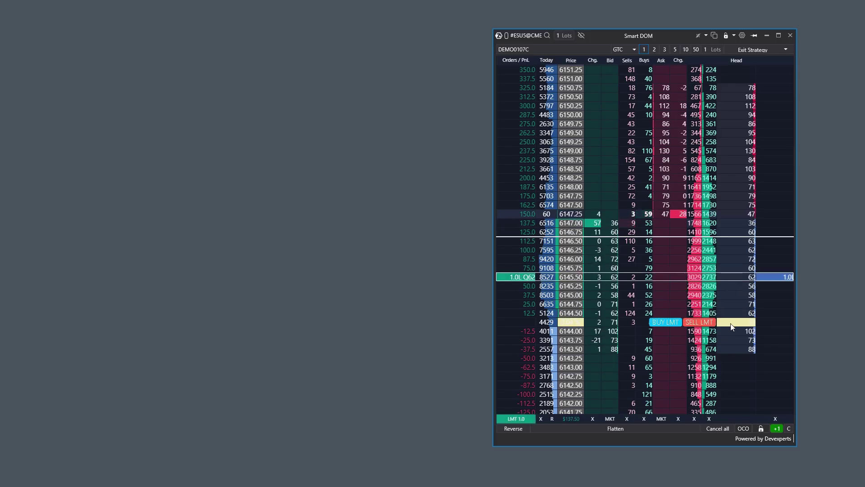
left_click(734, 321)
Move the 6144.25 buy order to 6143.75 and the 6145.50 order to 6146.00, and cancel both from the My orders column.
left_click_drag(763, 321, 766, 336)
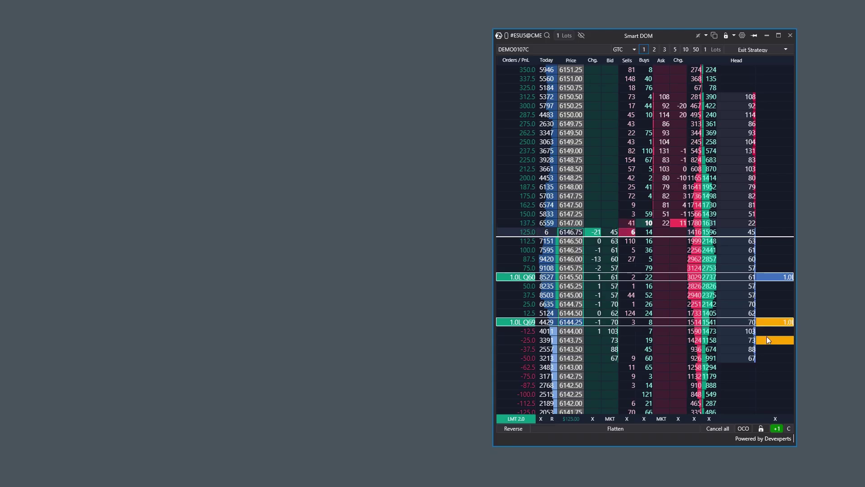
left_click_drag(771, 276, 770, 261)
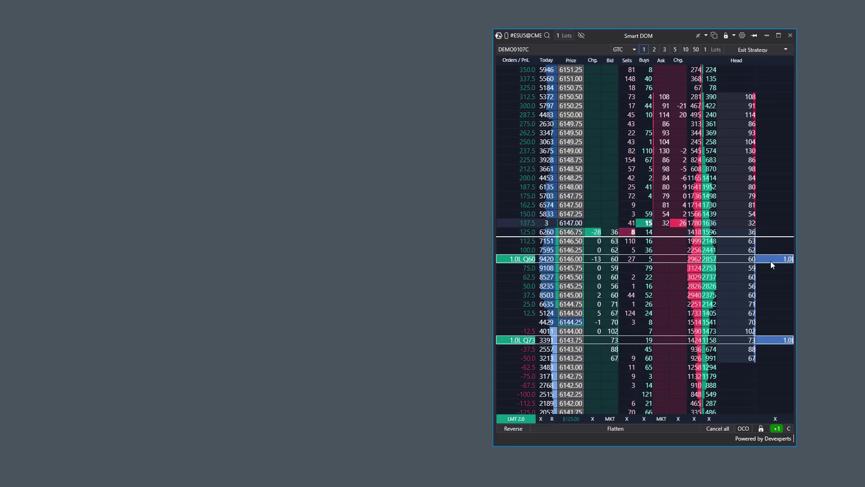
left_click(774, 420)
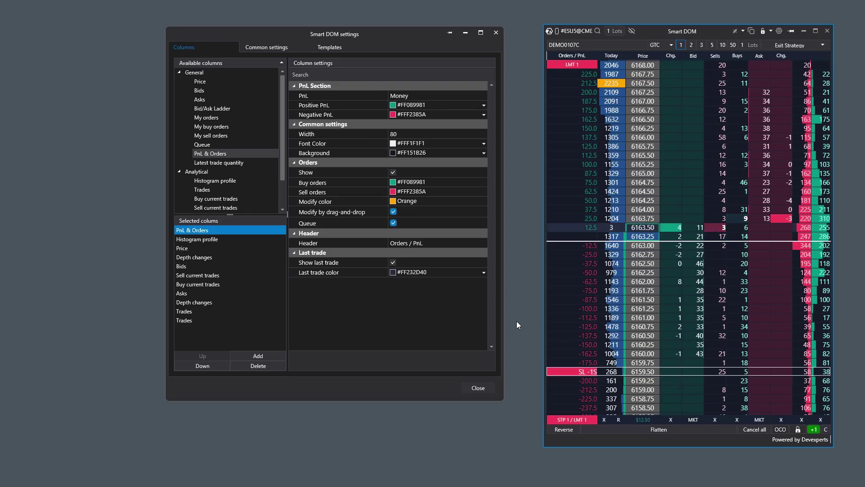
Set the PnL display of the PnL & Orders column to Price and close the settings.
left_click(440, 93)
left_click(440, 93)
left_click(428, 106)
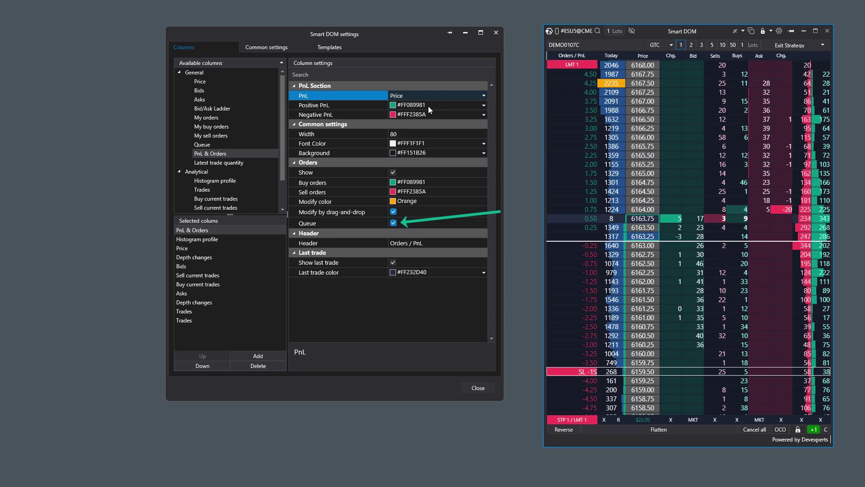
left_click(479, 387)
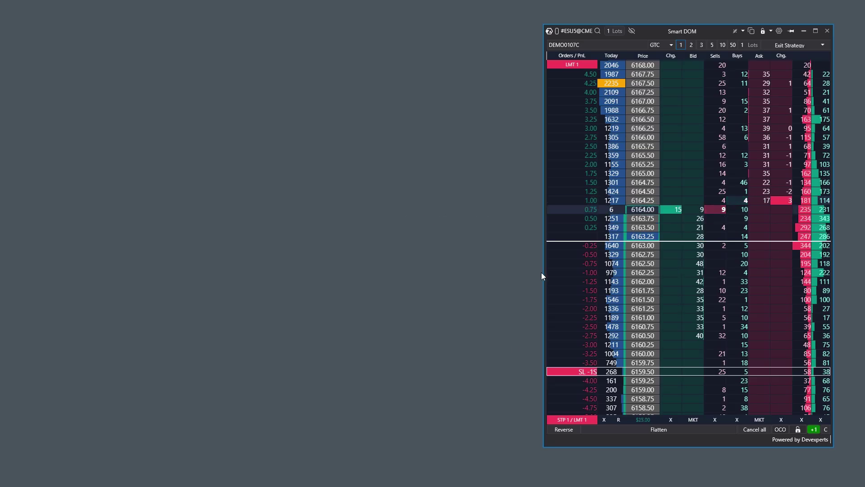
Cancel the working stop and limit orders from the Orders / PnL column of the Smart DOM.
scroll(587, 224, "up", 1)
scroll(586, 227, "up", 4)
scroll(586, 226, "down", 5)
scroll(587, 227, "down", 5)
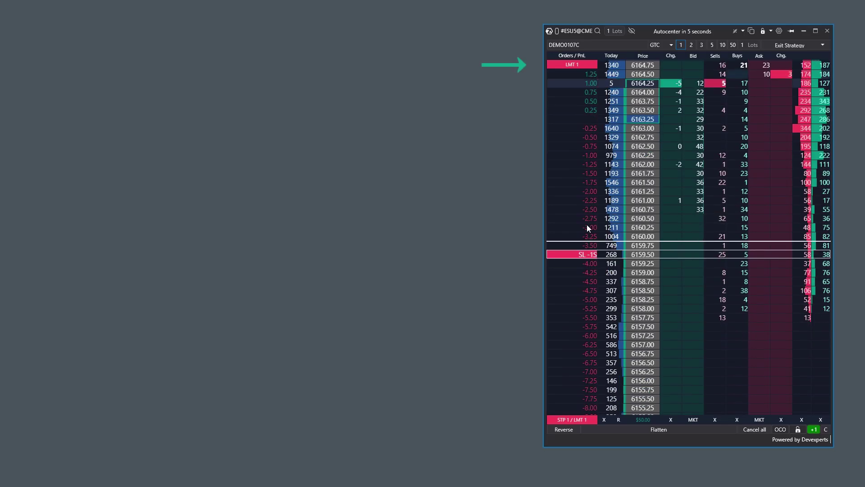
scroll(587, 228, "up", 3)
scroll(587, 229, "up", 1)
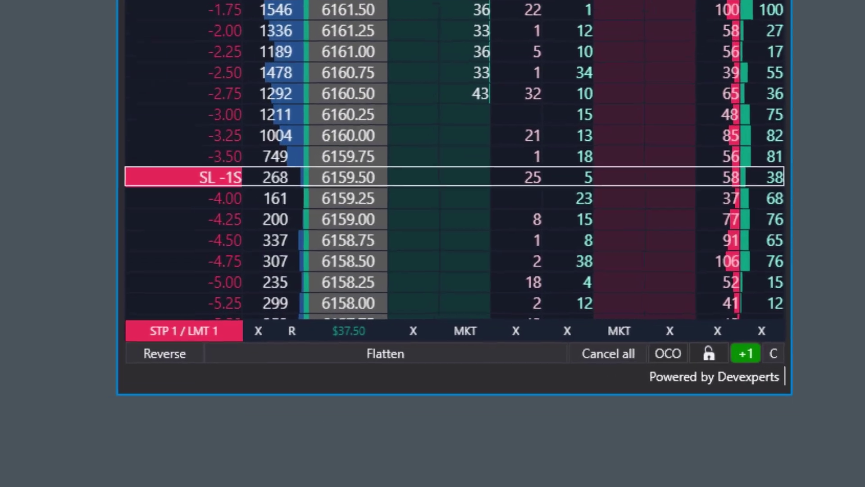
mouse_move(228, 324)
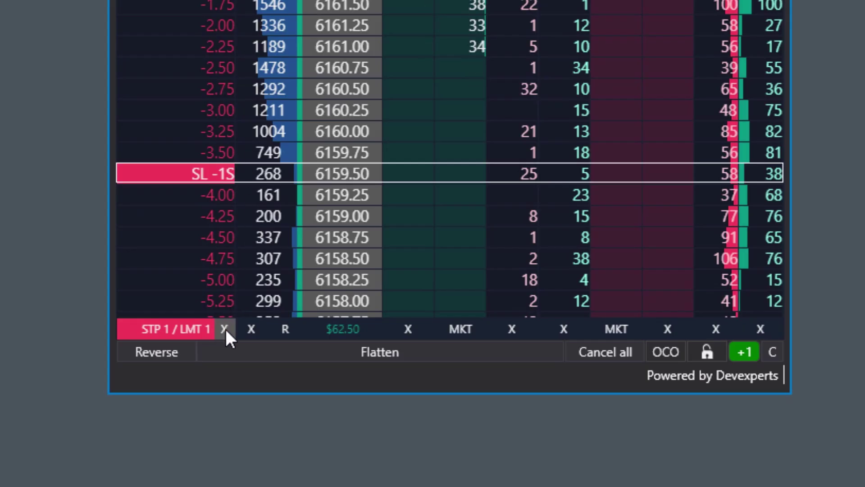
left_click(225, 328)
left_click(225, 328)
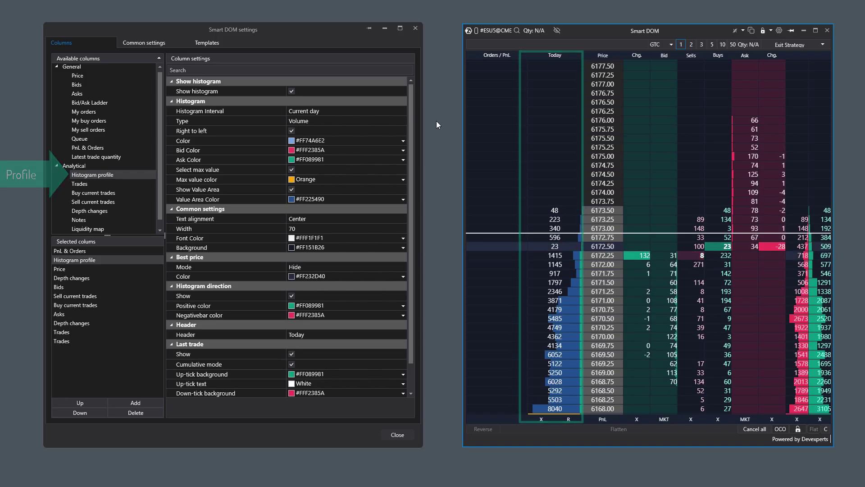
Toggle Show histogram for the Histogram profile column and review its options, keeping the Current day interval and the Volume type.
left_click(292, 91)
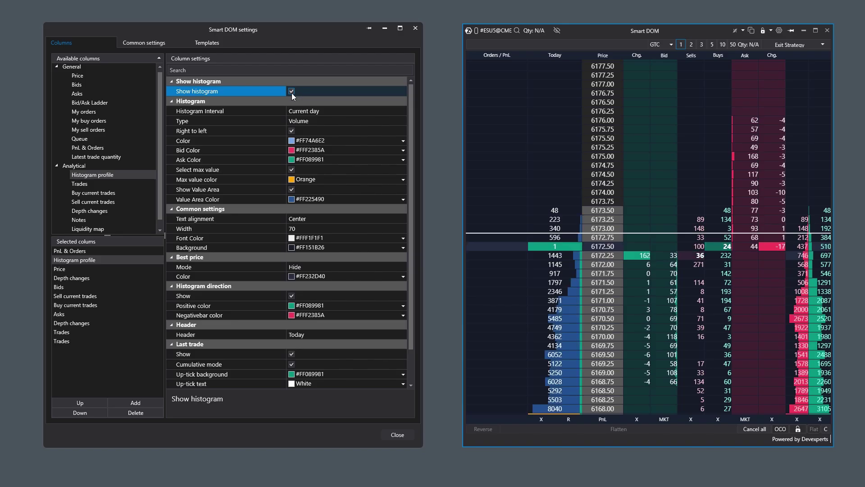
left_click(291, 92)
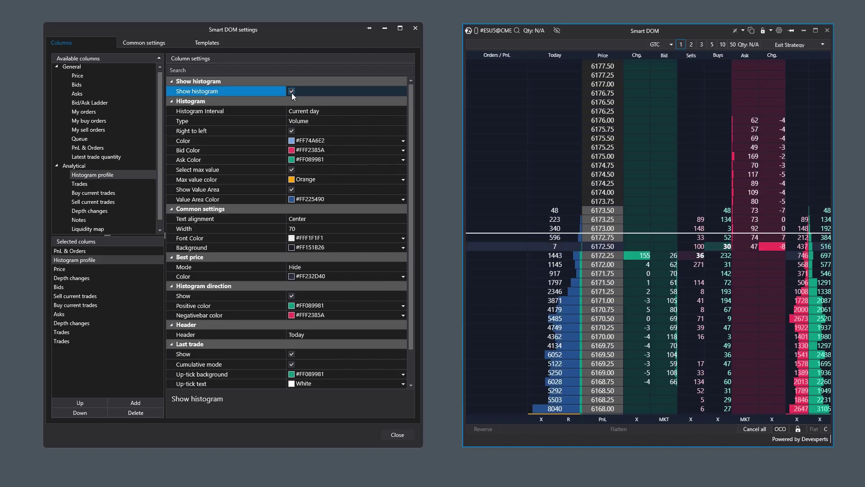
left_click(300, 111)
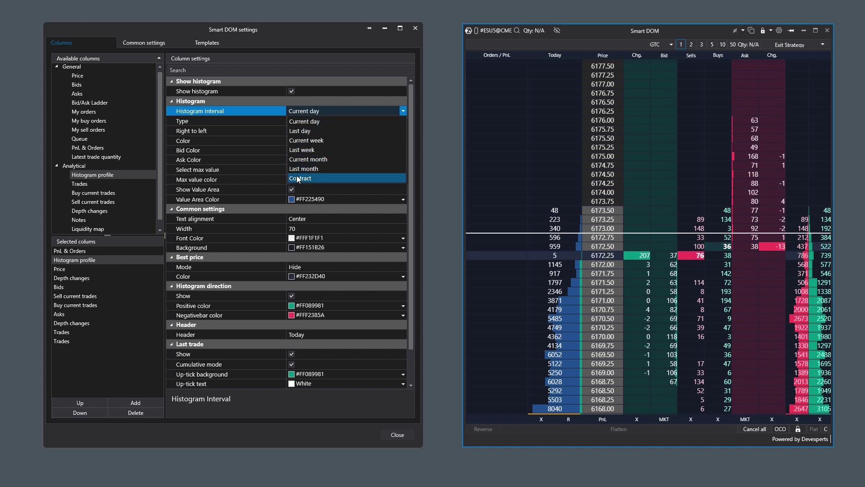
left_click(302, 110)
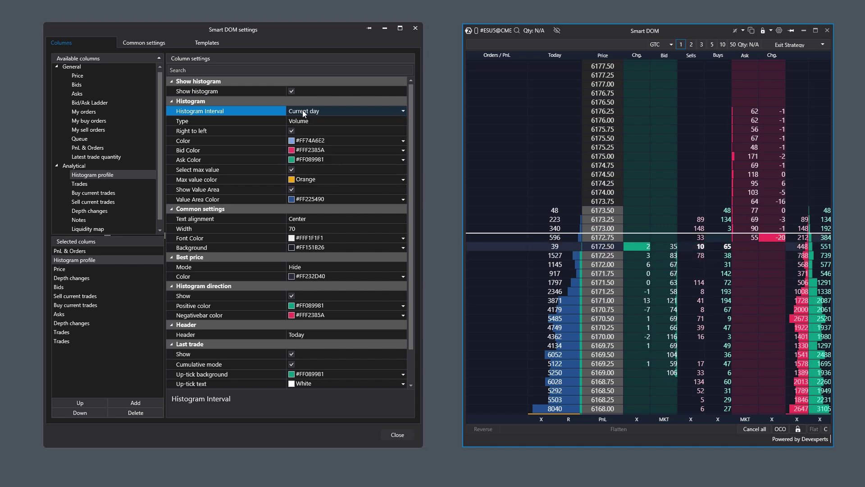
left_click(307, 121)
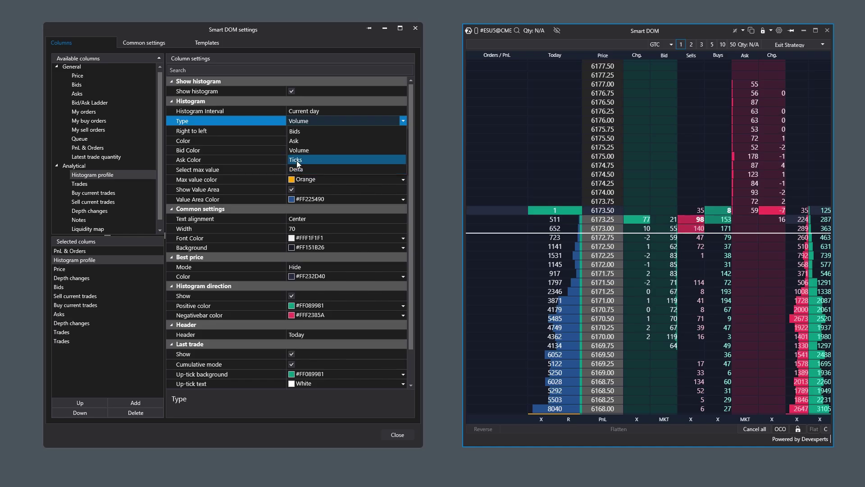
left_click(305, 121)
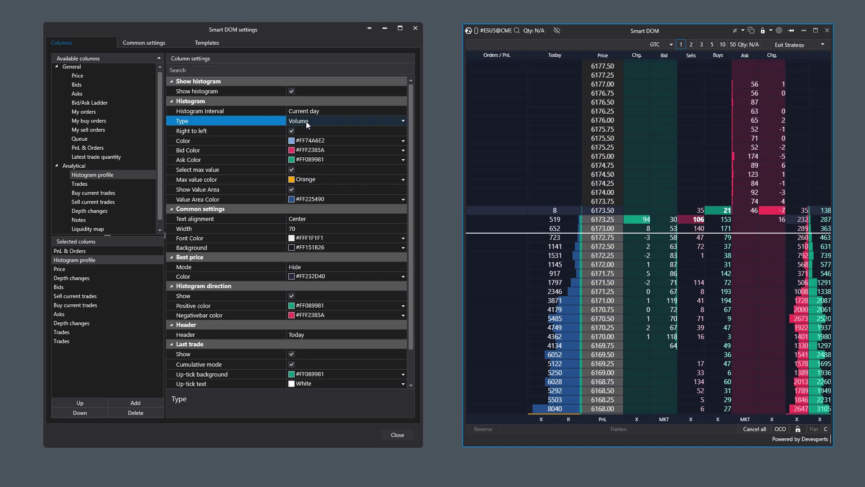
Toggle the Histogram profile's right-to-left direction, maximum value selection and Value Area display, leaving all of them enabled.
left_click(293, 132)
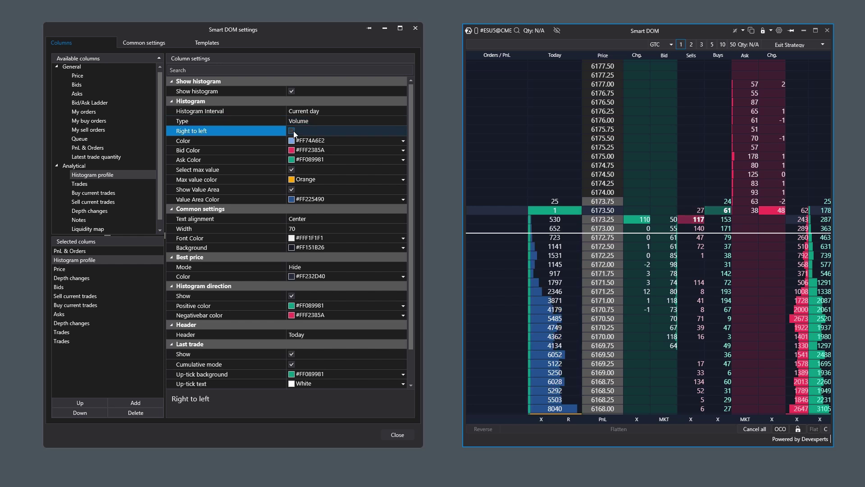
left_click(292, 131)
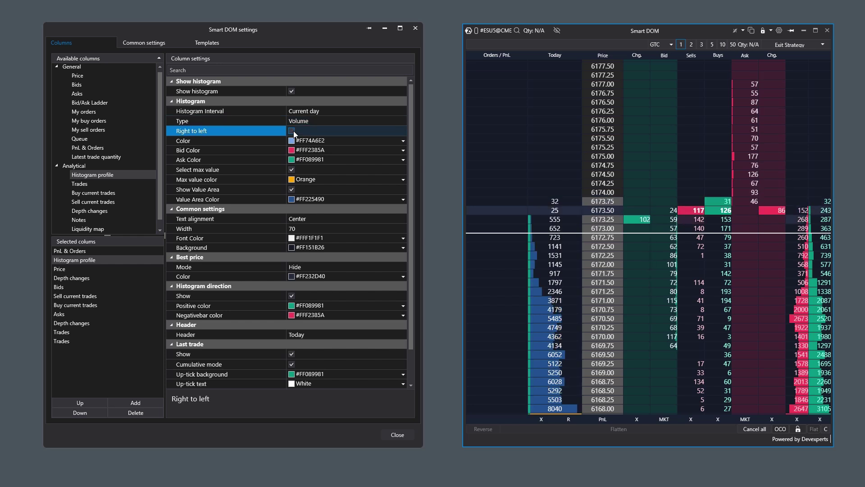
left_click(292, 131)
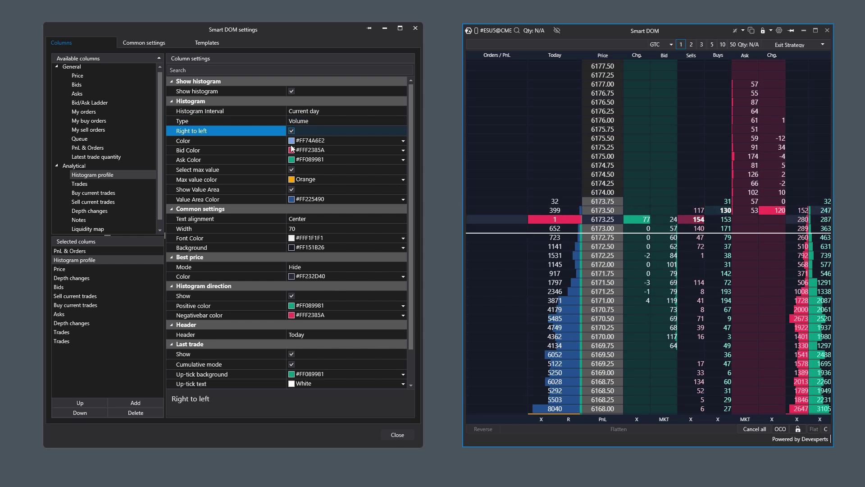
left_click(292, 170)
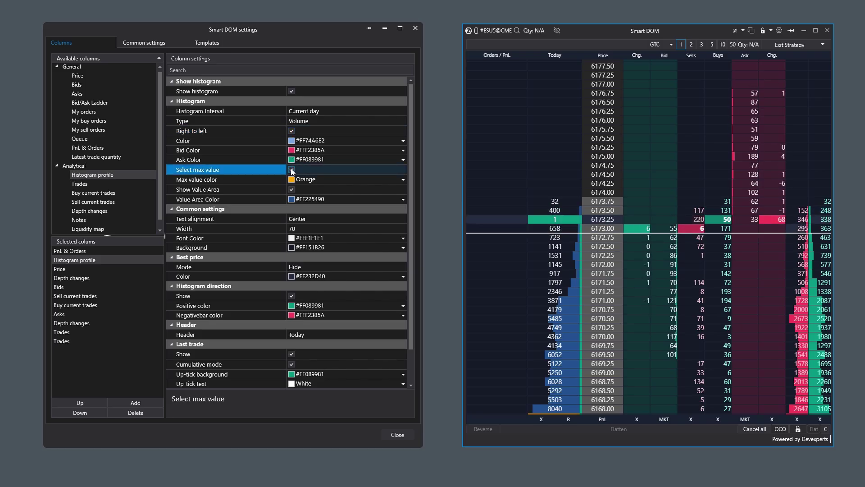
left_click(295, 192)
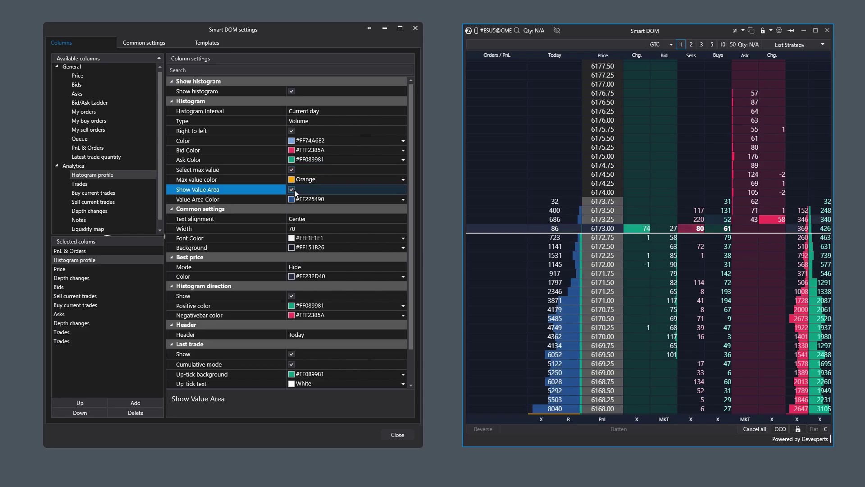
Toggle the Histogram profile's histogram direction display, leave it enabled, and close the settings.
scroll(332, 261, "down", 2)
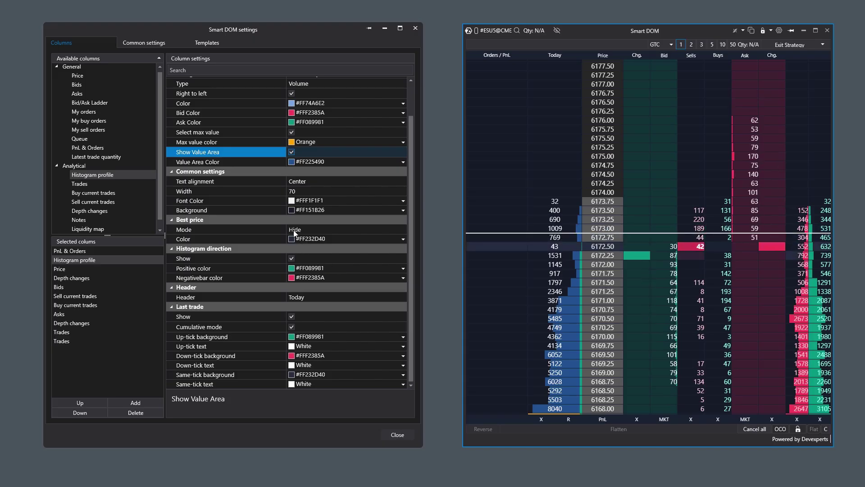
left_click(291, 259)
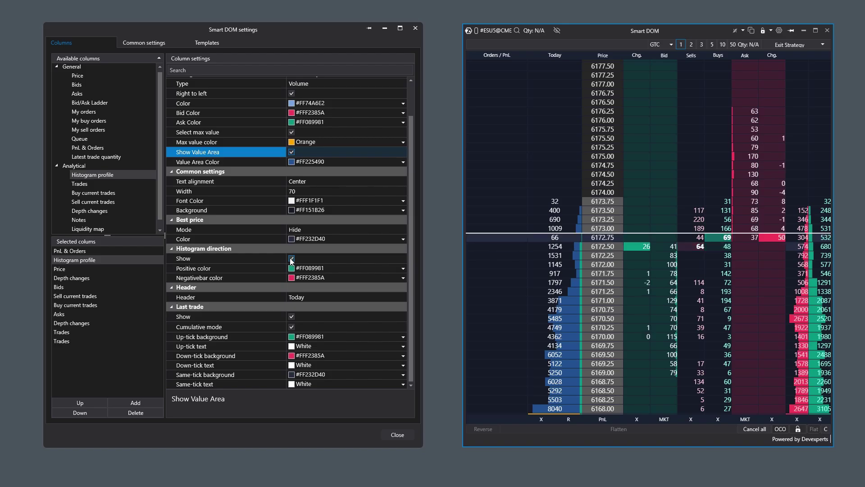
left_click(291, 258)
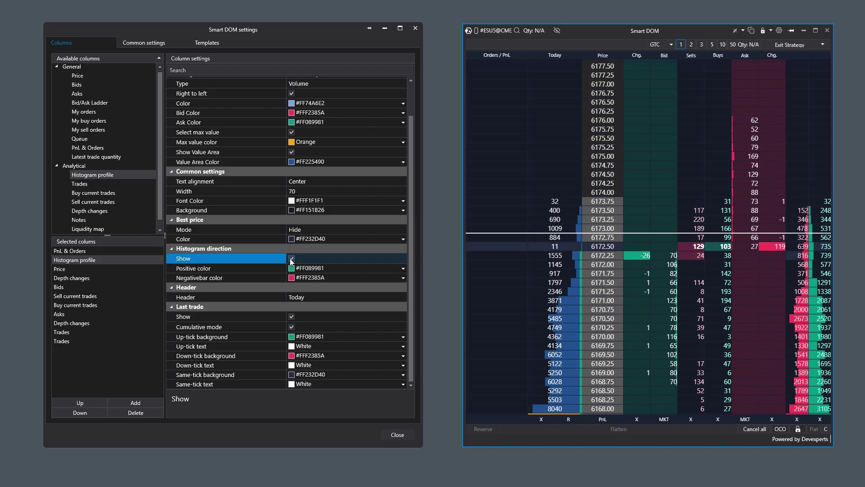
left_click(291, 258)
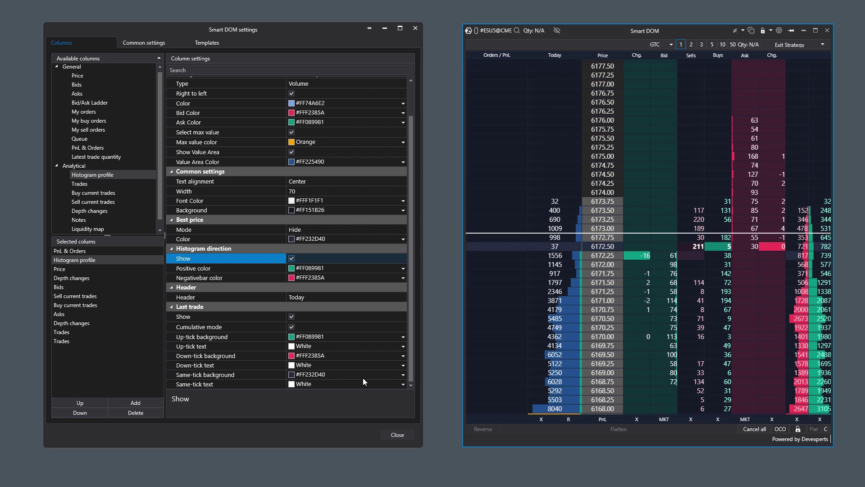
left_click(402, 434)
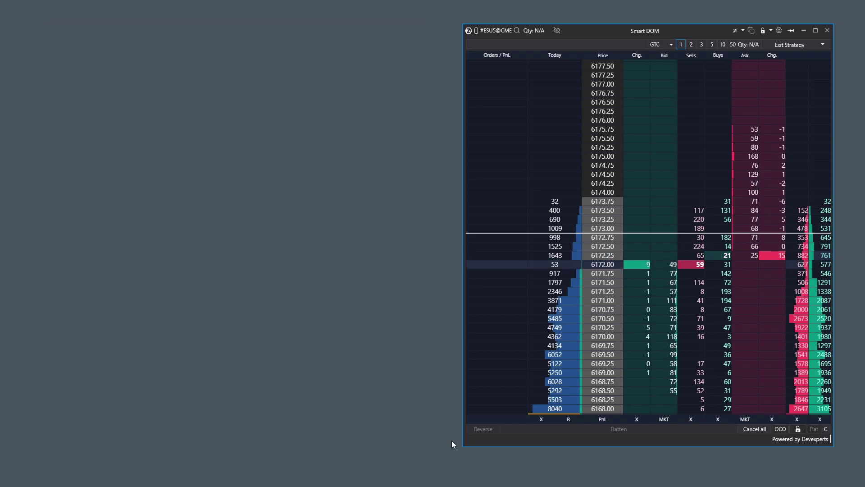
Clear the Today histogram profile column's data and restore it.
left_click(547, 419)
left_click(561, 421)
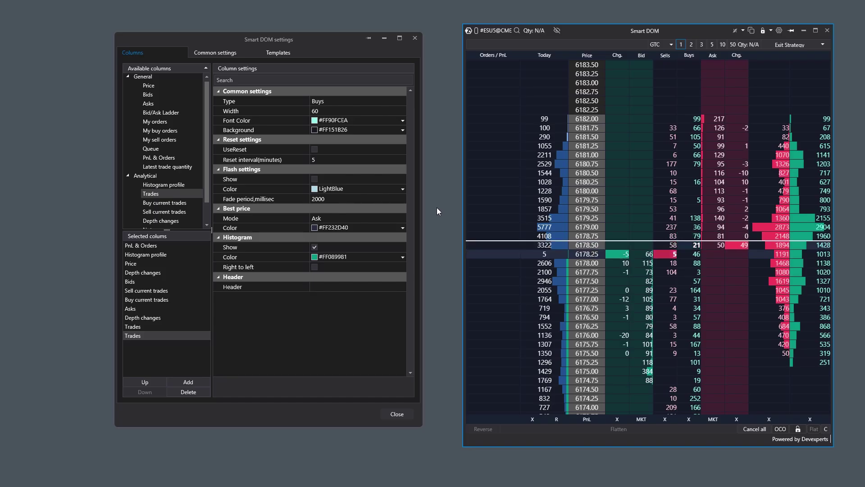
Enable UseReset for the Buys-type Trades column, and try its flash display before turning it off again.
left_click(317, 154)
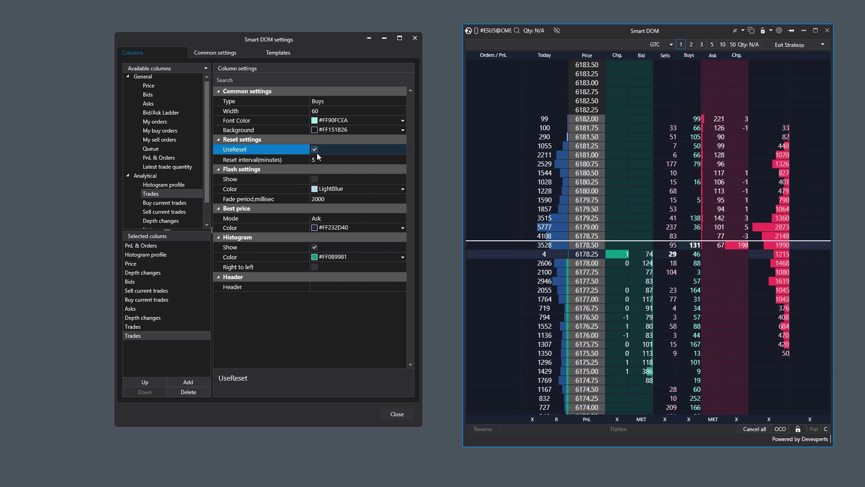
left_click(315, 179)
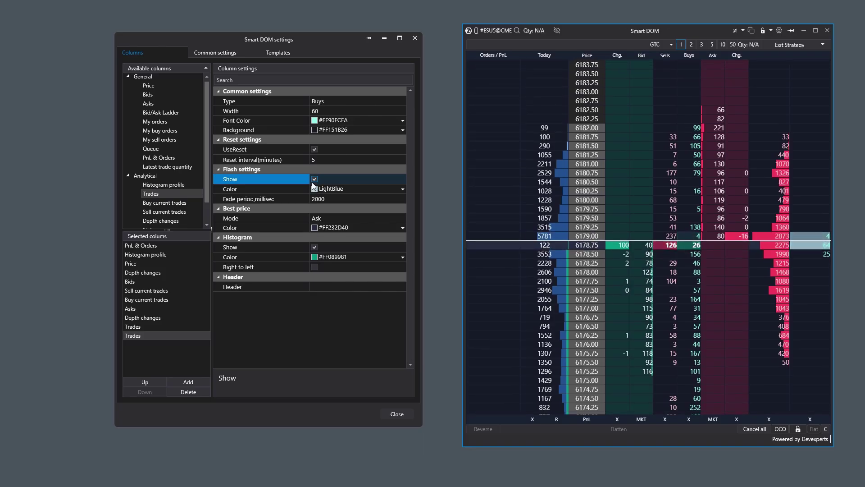
left_click(314, 180)
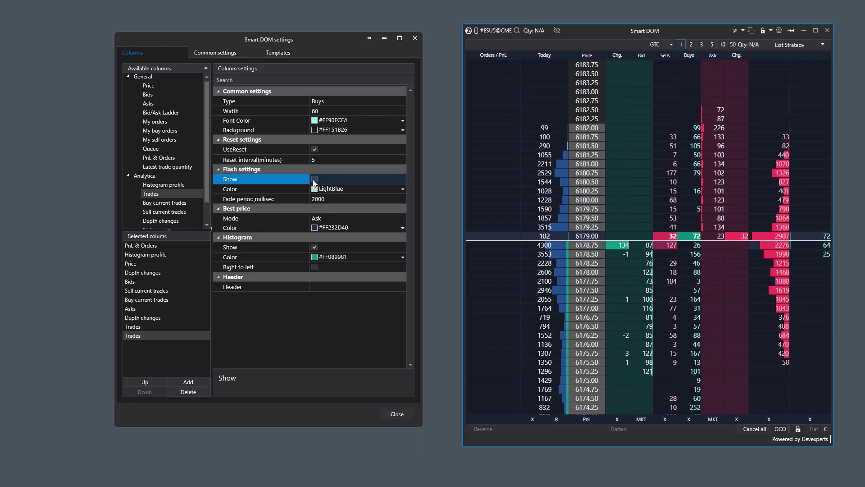
Review the available types for the last Trades column, keeping Buys.
left_click(329, 101)
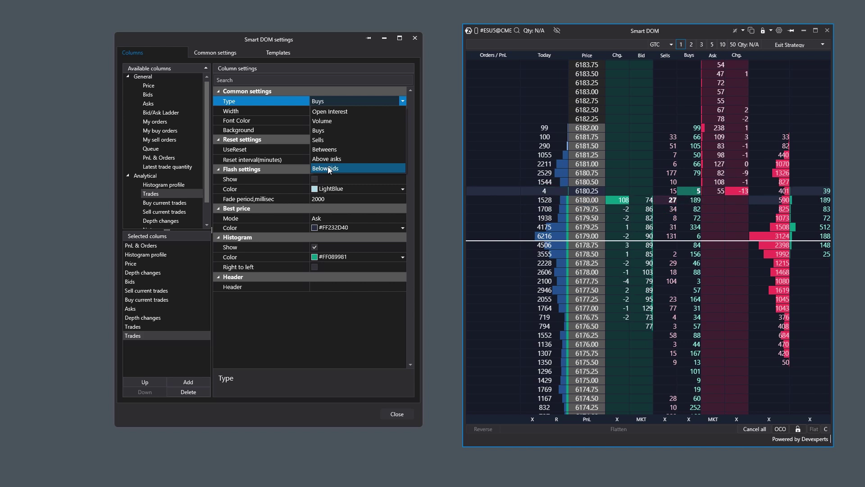
left_click(323, 105)
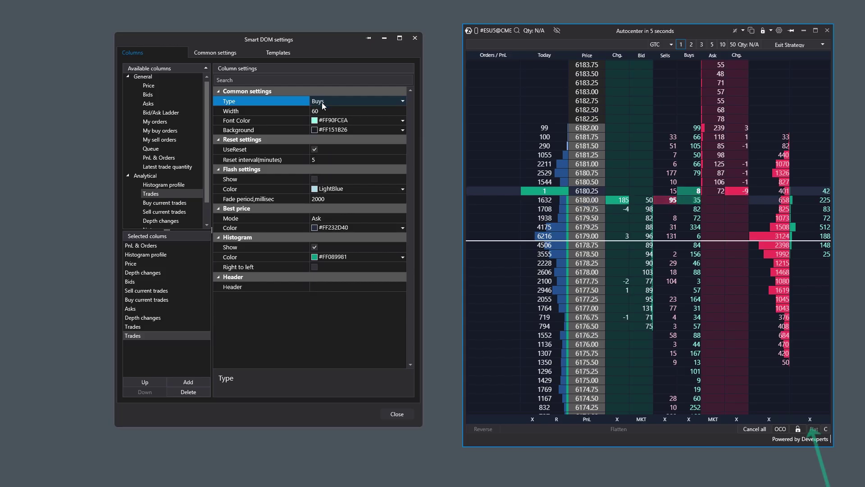
Close the settings and clear the accumulated data of the last two Trades columns.
left_click(404, 415)
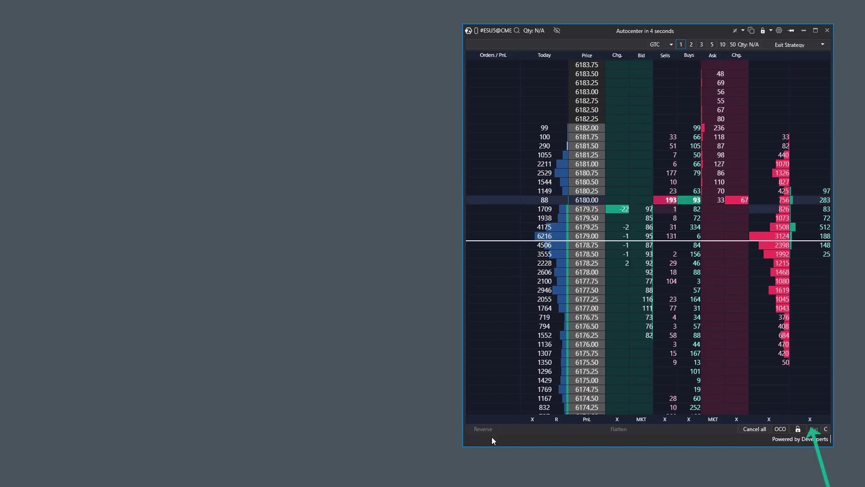
left_click(804, 420)
left_click(782, 420)
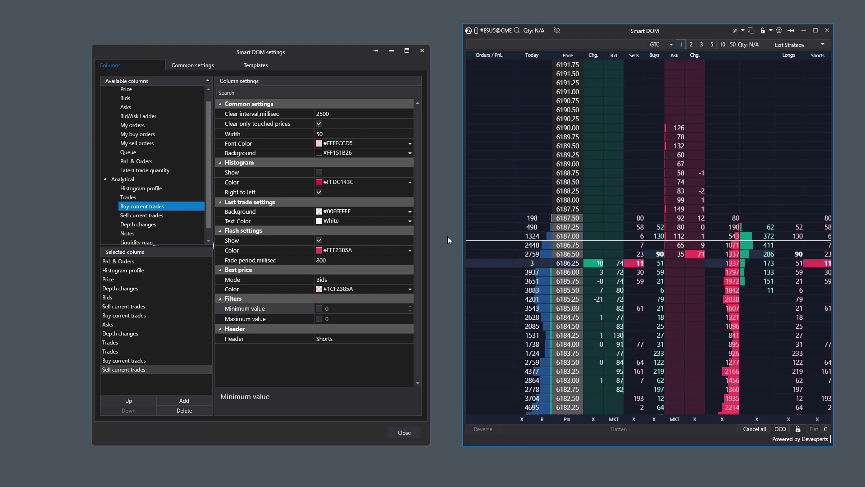
Review the Shorts column's clear interval and touched-price clearing option, and try a minimum value filter of 5 before turning it off again.
left_click(329, 115)
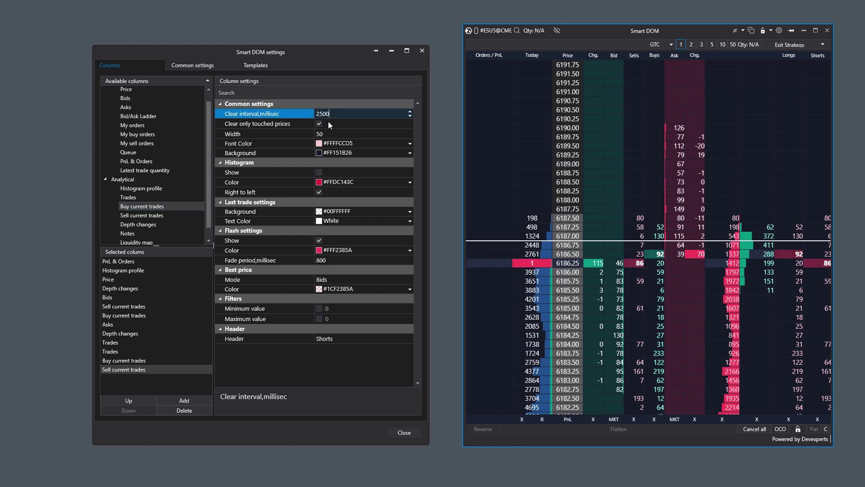
left_click(323, 125)
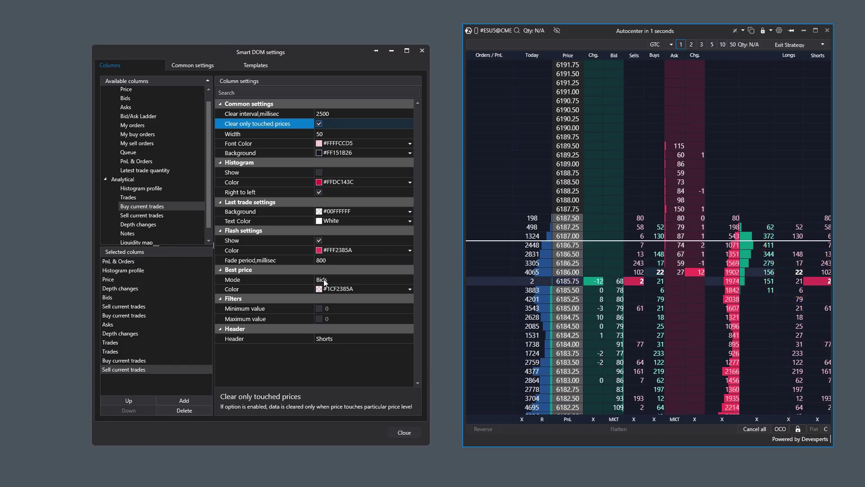
left_click(319, 308)
left_click(410, 306)
left_click(410, 306)
left_click(410, 306)
left_click(410, 306)
left_click(409, 306)
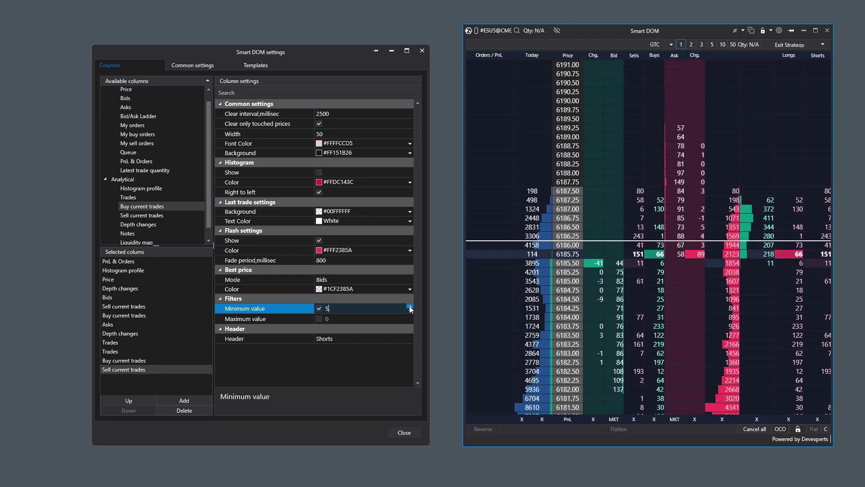
left_click(318, 310)
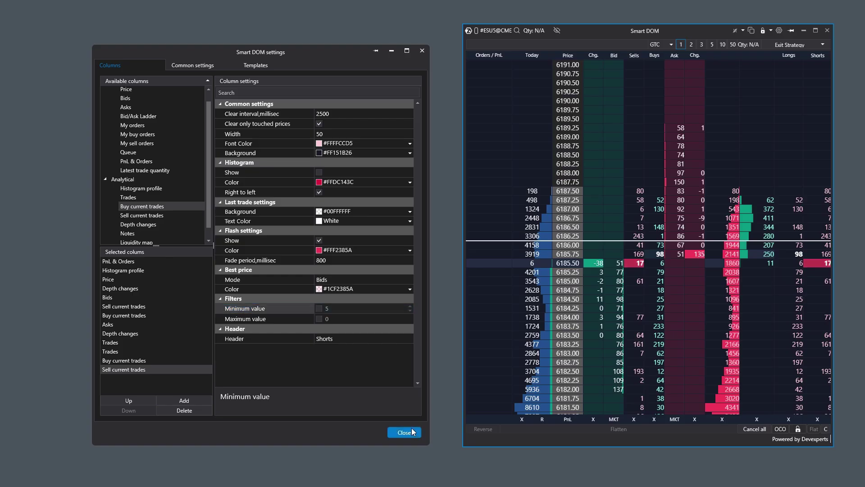
Close the settings and clear the data of the Longs and Shorts columns.
left_click(411, 430)
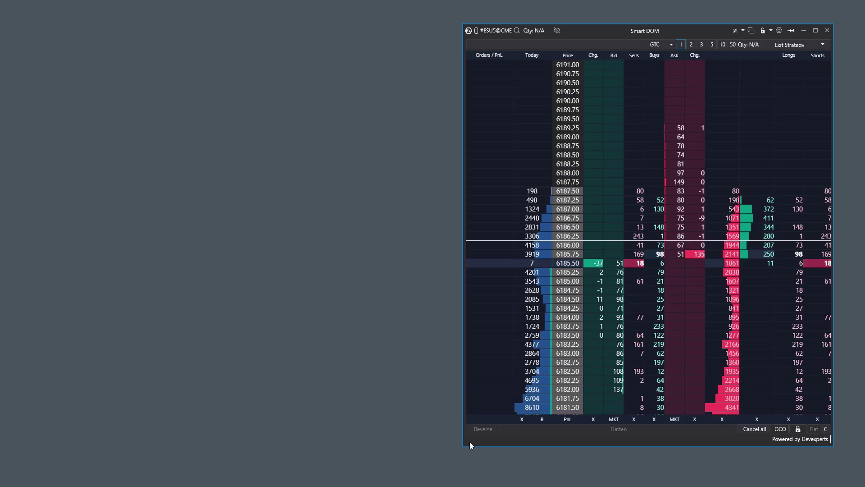
left_click(785, 417)
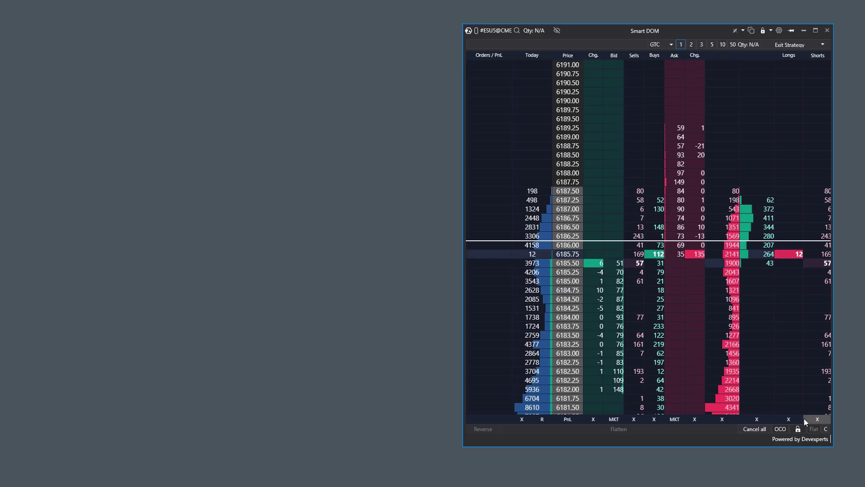
double_click(804, 419)
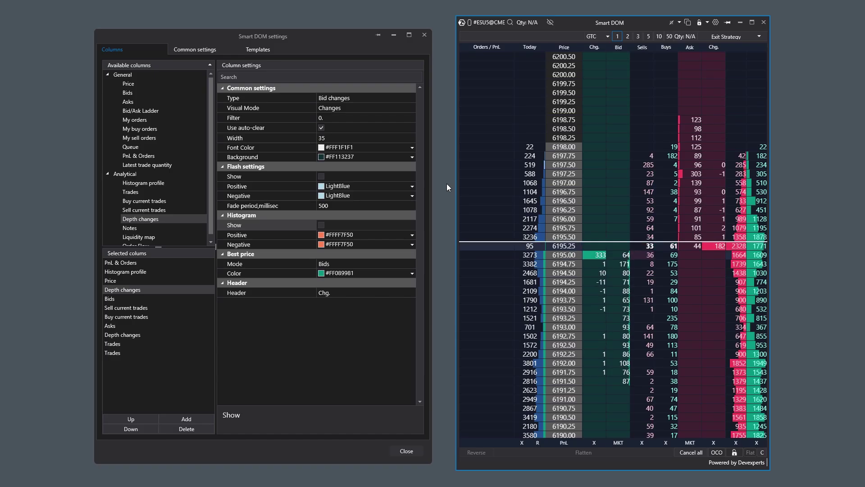
Review the bid Depth changes column's types, keeping Bid changes, and try its histogram display before turning it off and closing the settings.
left_click(370, 97)
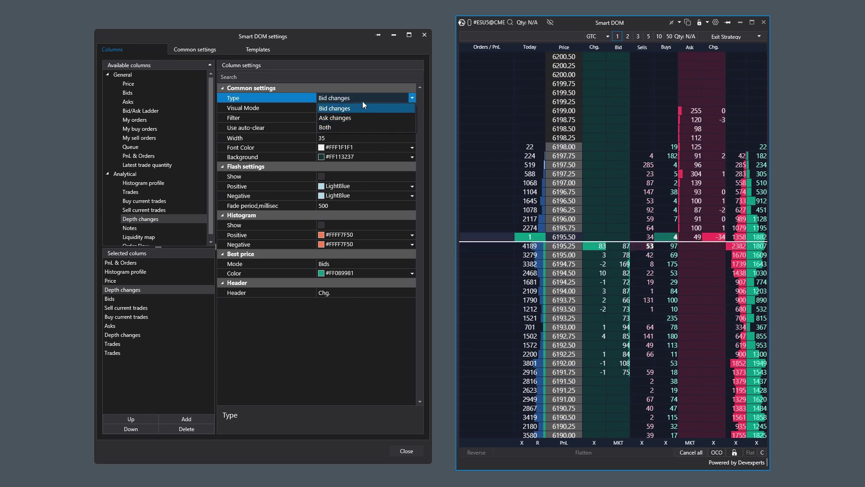
left_click(363, 103)
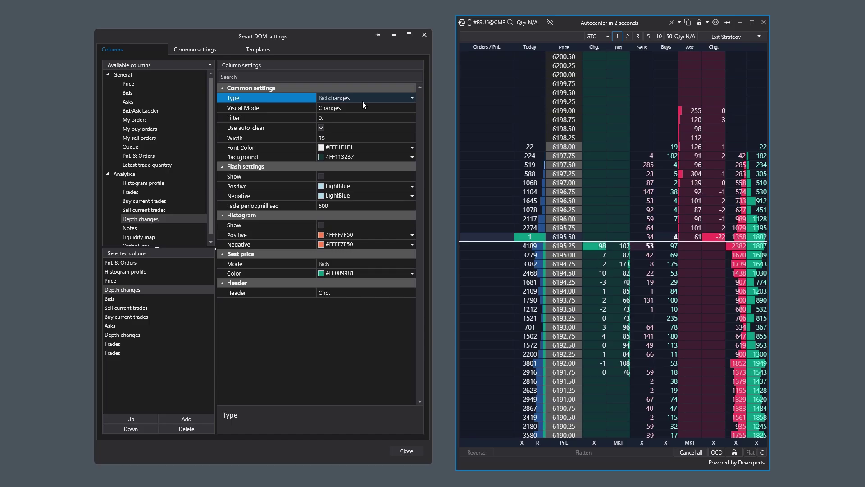
left_click(322, 224)
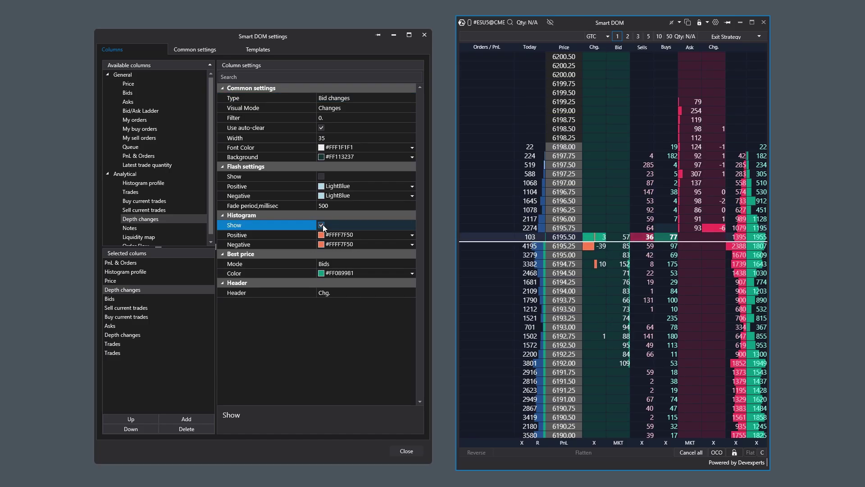
left_click(321, 224)
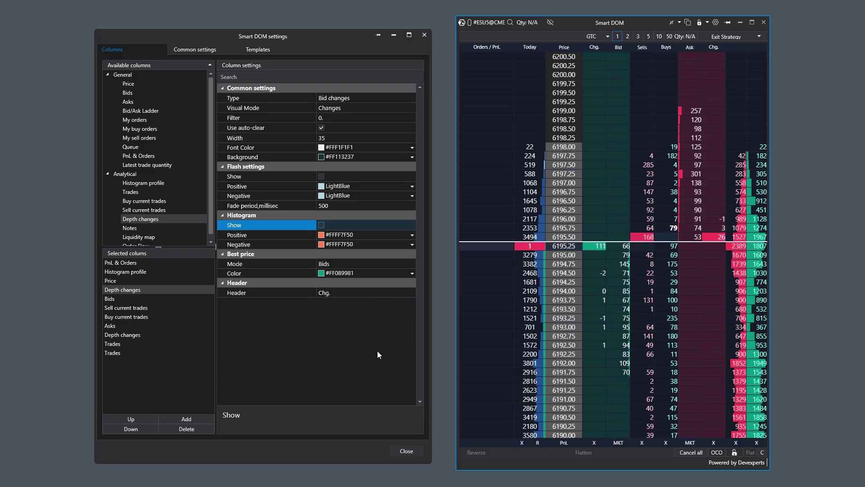
left_click(420, 453)
left_click(420, 454)
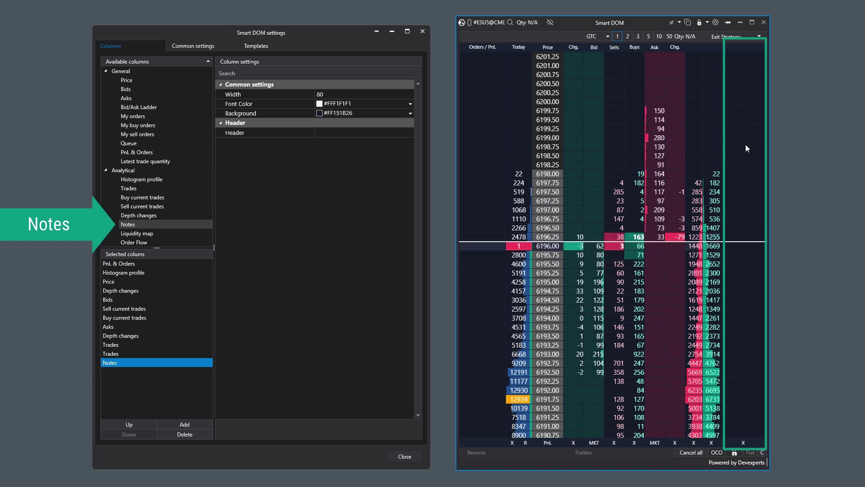
Close the settings and add a note at price 6198.75 in the Notes column with the text "Like n Subscri".
left_click(404, 456)
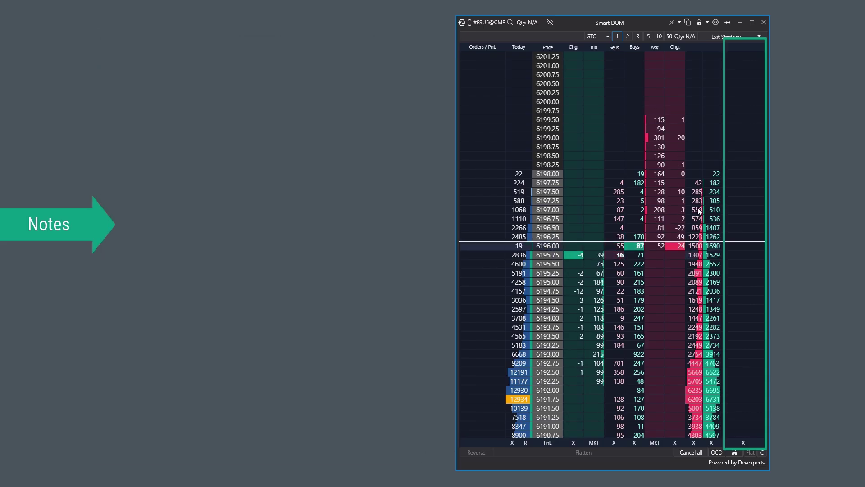
left_click(738, 149)
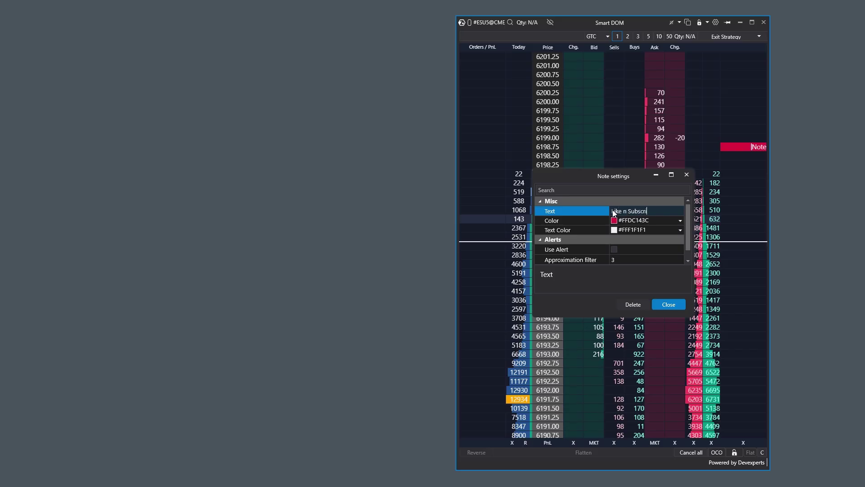
left_click(673, 304)
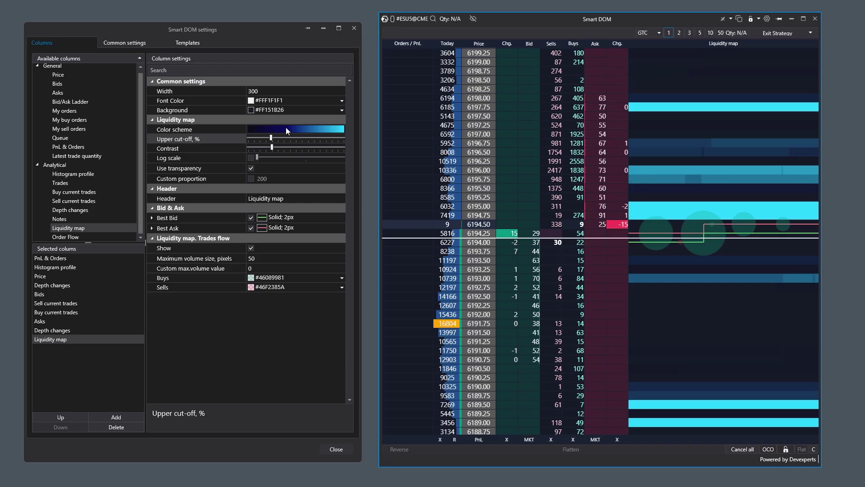
Browse the available color schemes for the Liquidity map column, keeping the current blue one.
left_click(324, 130)
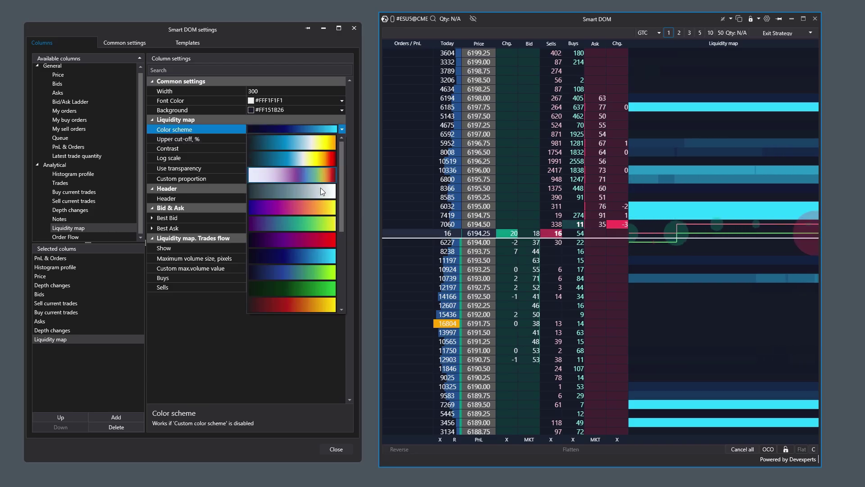
scroll(322, 199, "up", 4)
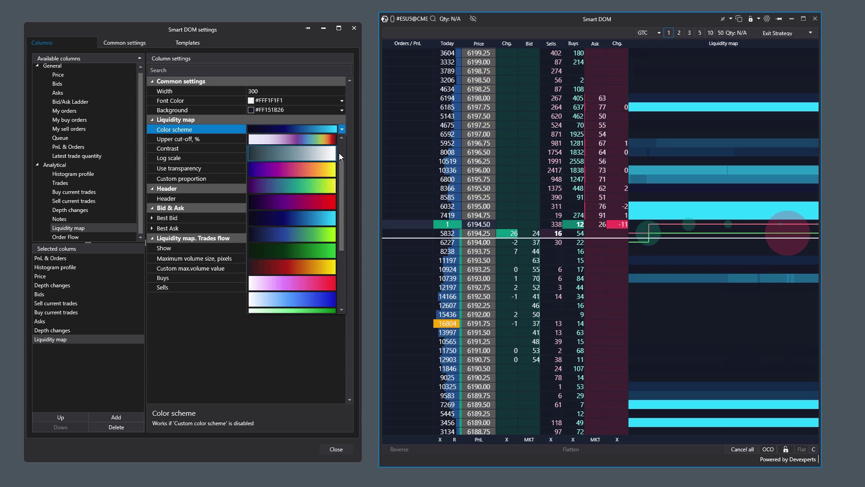
left_click(340, 130)
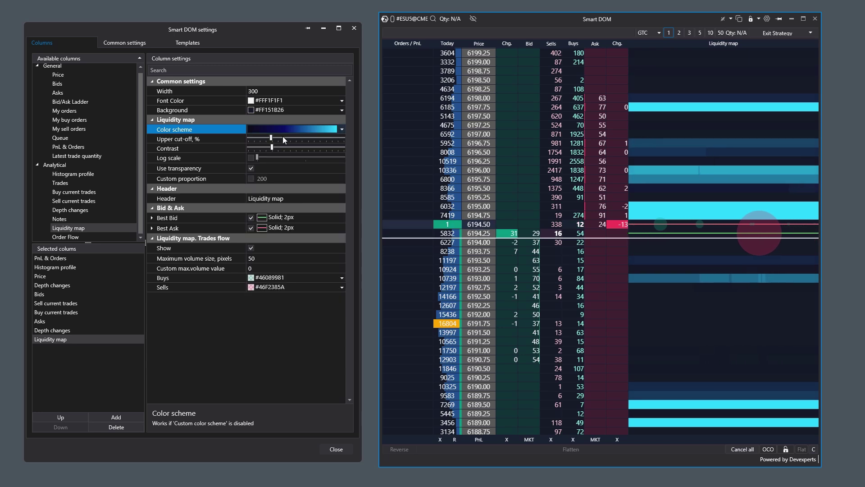
Lower the Liquidity map's upper cut-off slightly and raise its contrast.
left_click_drag(270, 138, 312, 158)
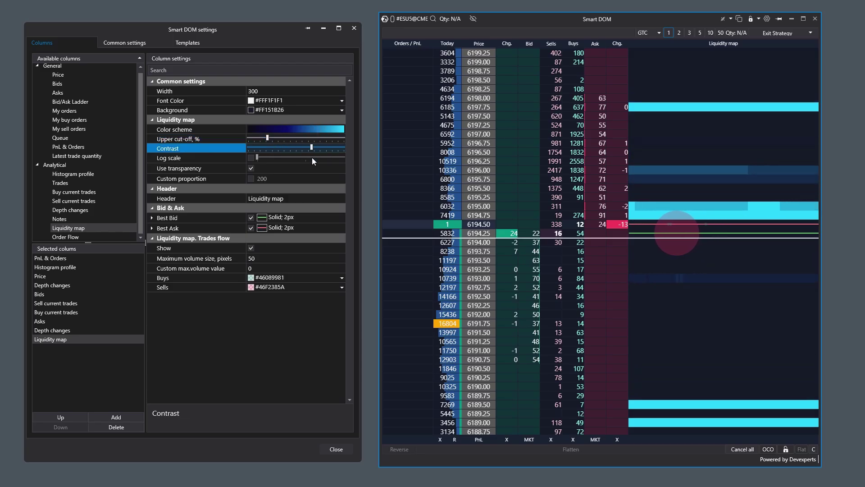